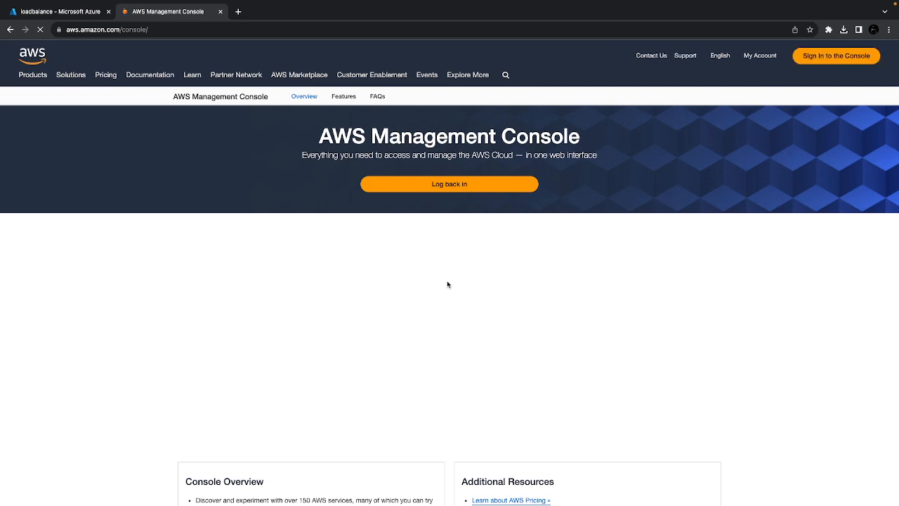
Sign in to the AWS Management Console and start a new EC2 instance launch from the running instances list
click(814, 57)
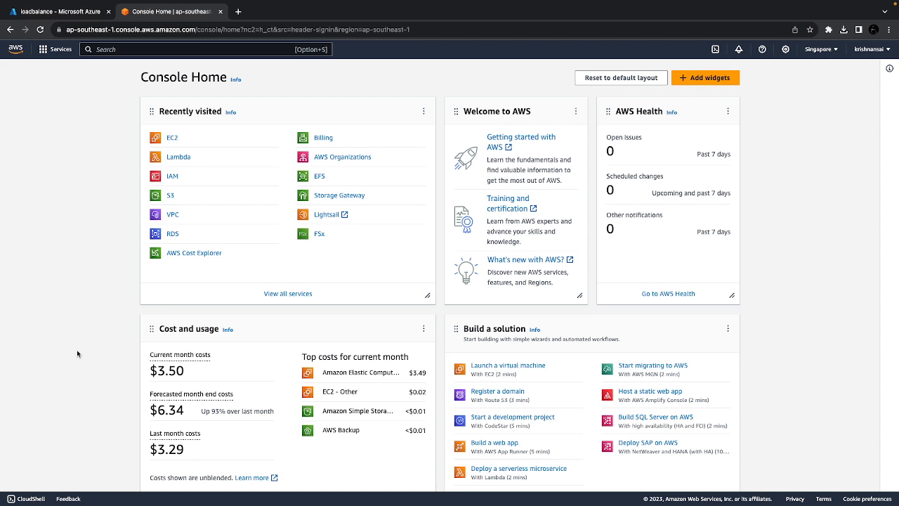
click(173, 139)
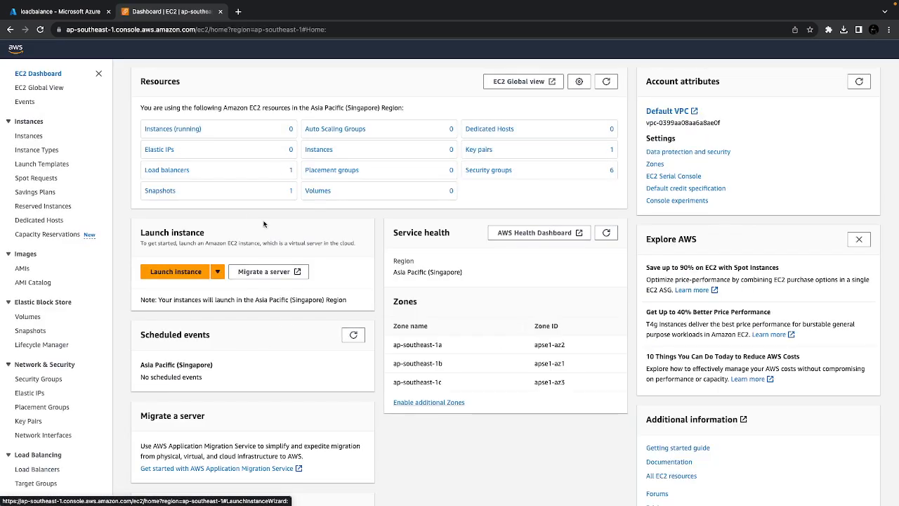
click(177, 130)
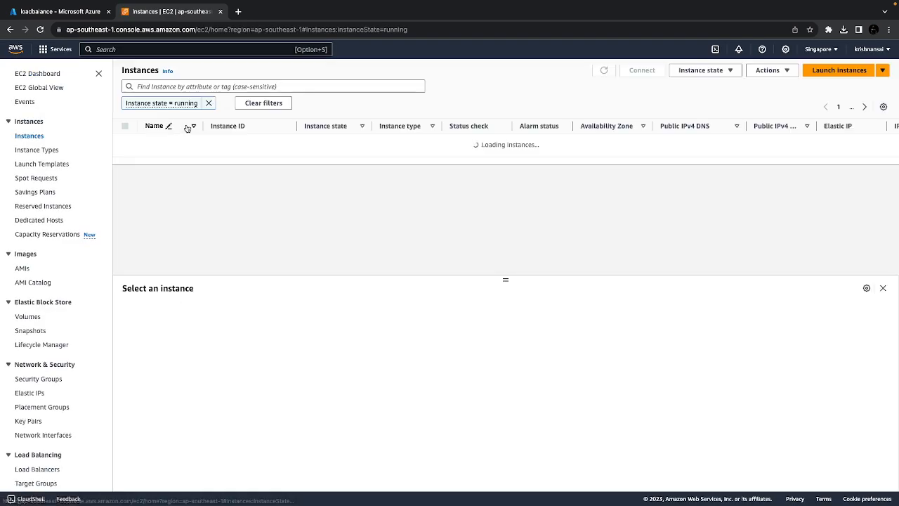
click(838, 70)
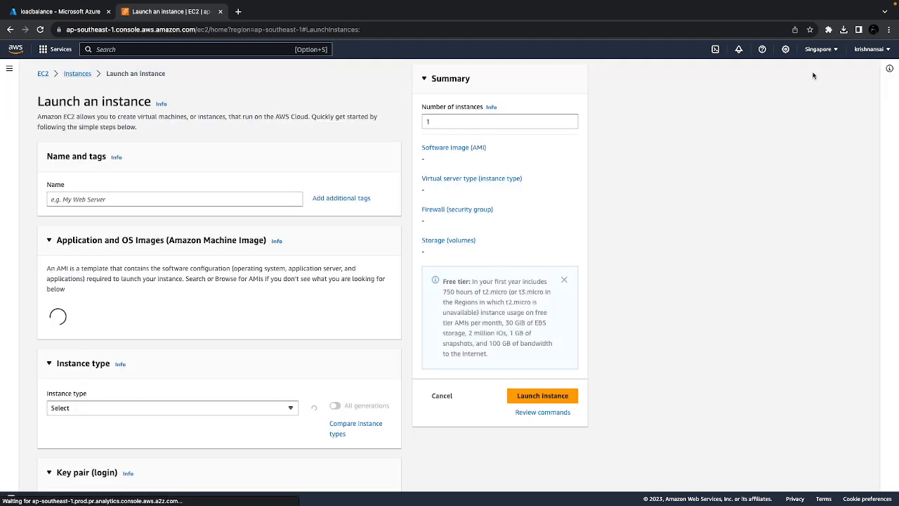
Choose the Ubuntu Server 22.04 LTS image and the t2.small instance type for the new instance
scroll(163, 325, down, 1)
click(163, 326)
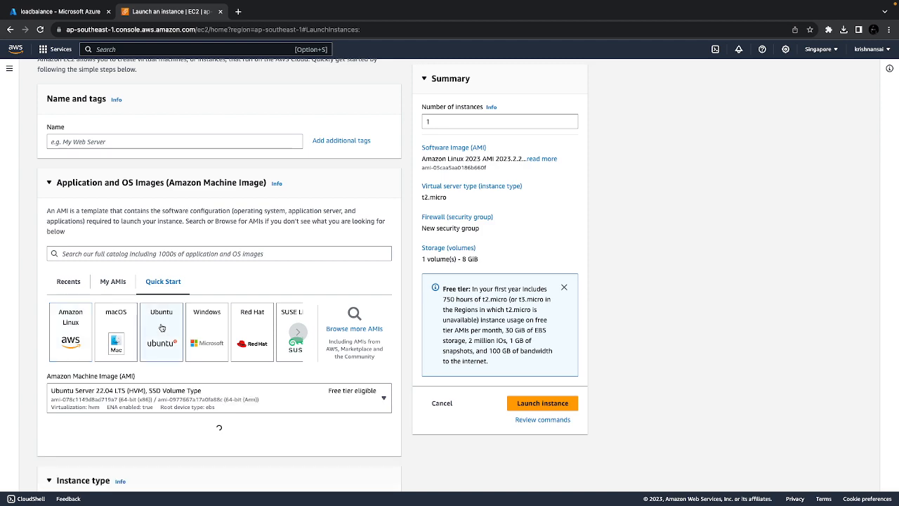
scroll(264, 392, down, 2)
scroll(263, 392, down, 1)
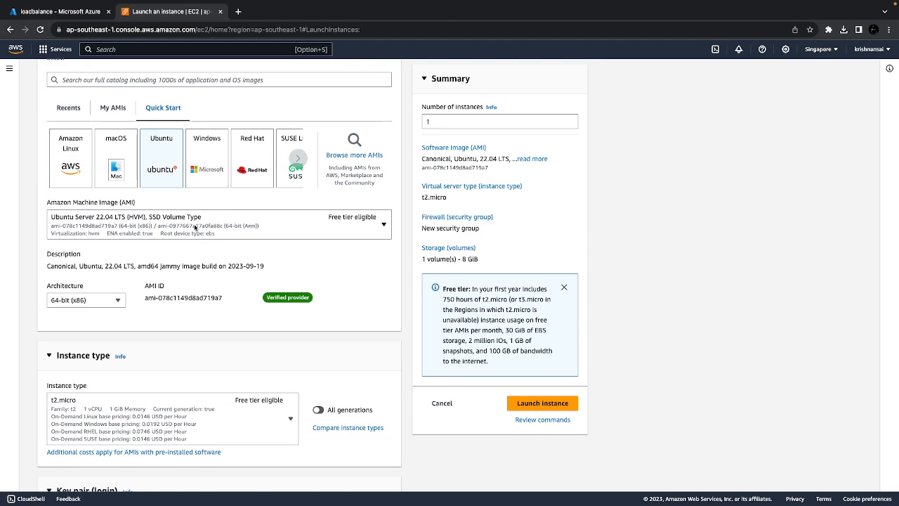
click(189, 409)
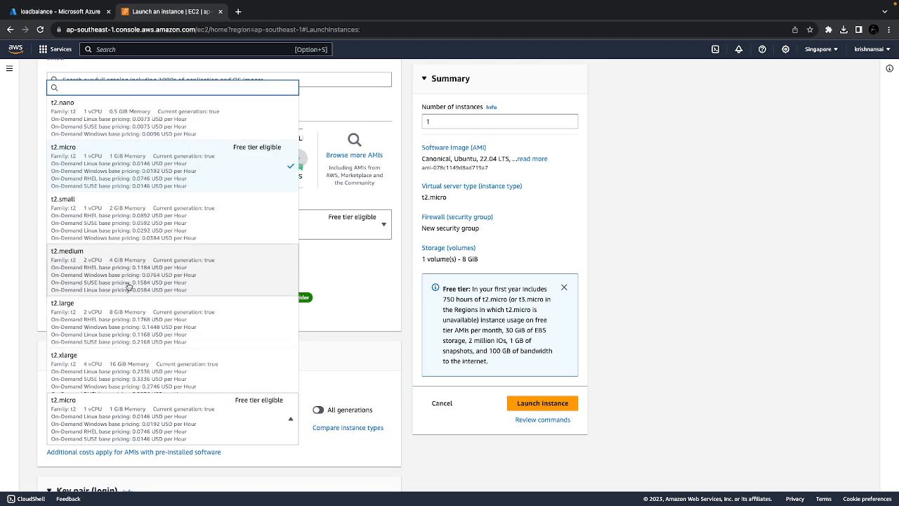
click(116, 197)
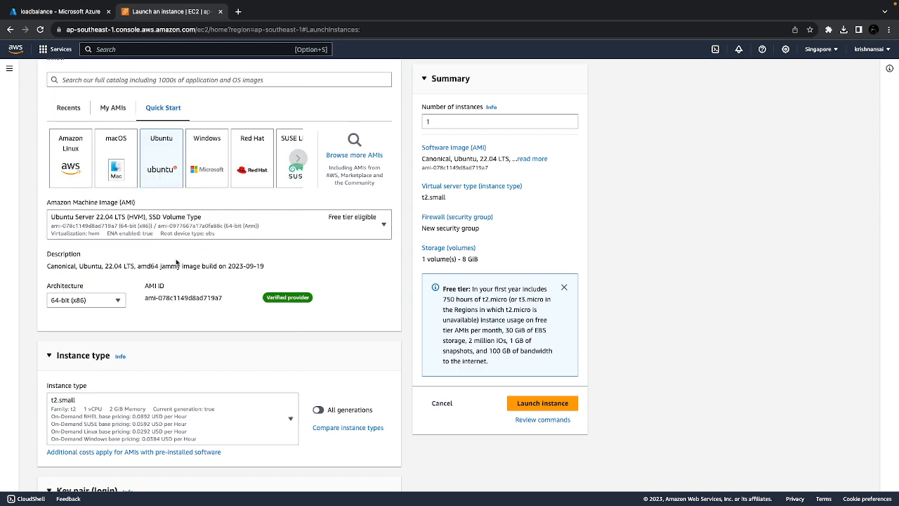
Set the key pair option to Proceed without a key pair (Not recommended)
scroll(176, 259, down, 4)
scroll(175, 258, down, 1)
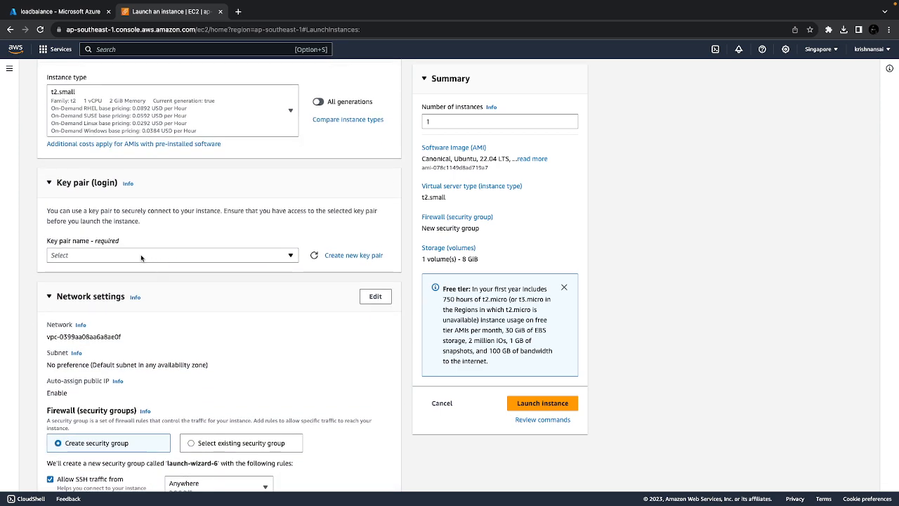
click(142, 258)
click(82, 305)
click(99, 253)
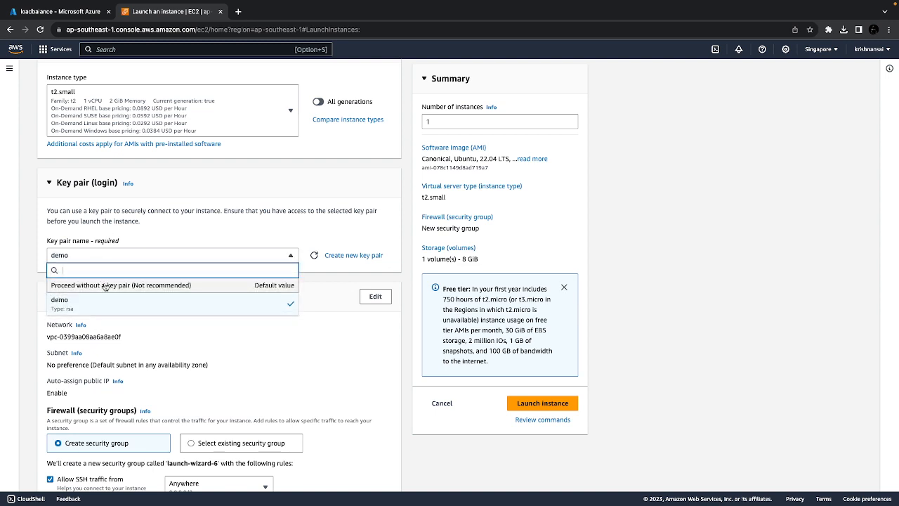
click(104, 285)
Review the network and storage settings, keep their defaults, launch the instance and return to the instances list
scroll(205, 293, down, 1)
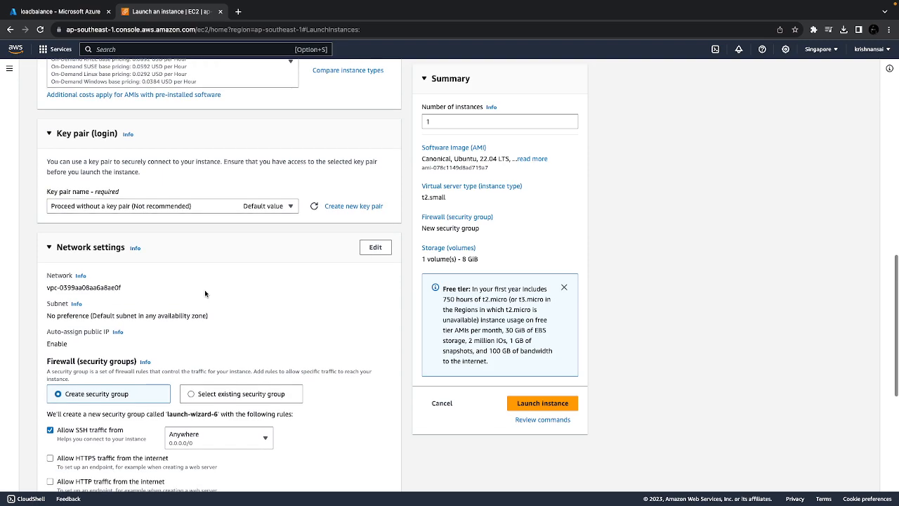
scroll(206, 293, up, 1)
scroll(204, 289, down, 5)
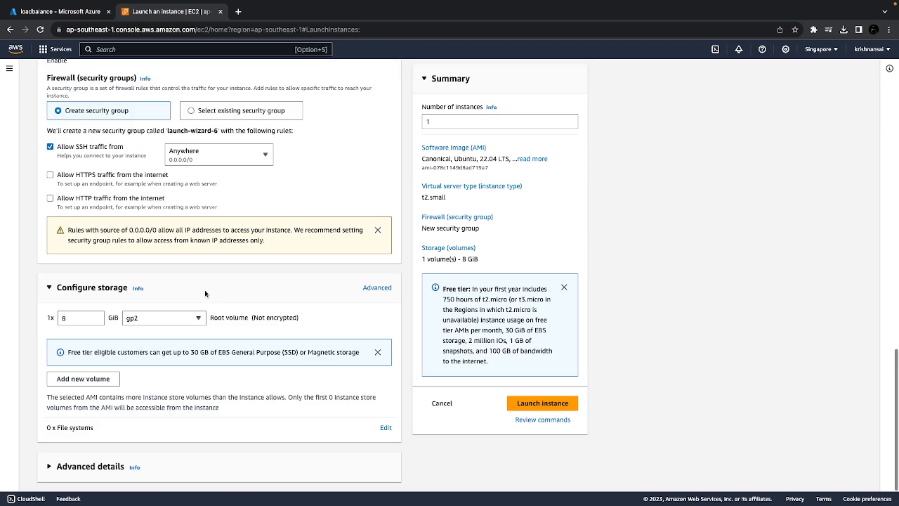
scroll(212, 282, up, 10)
scroll(213, 281, up, 1)
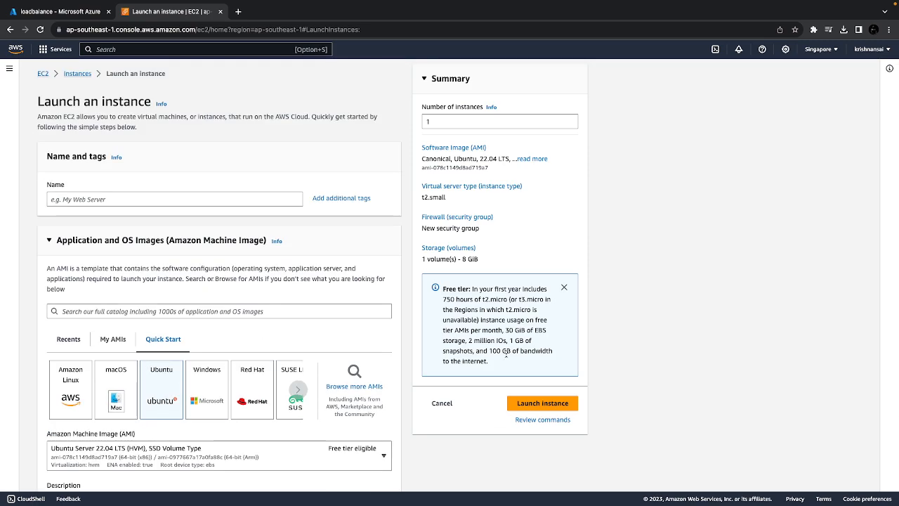
click(561, 410)
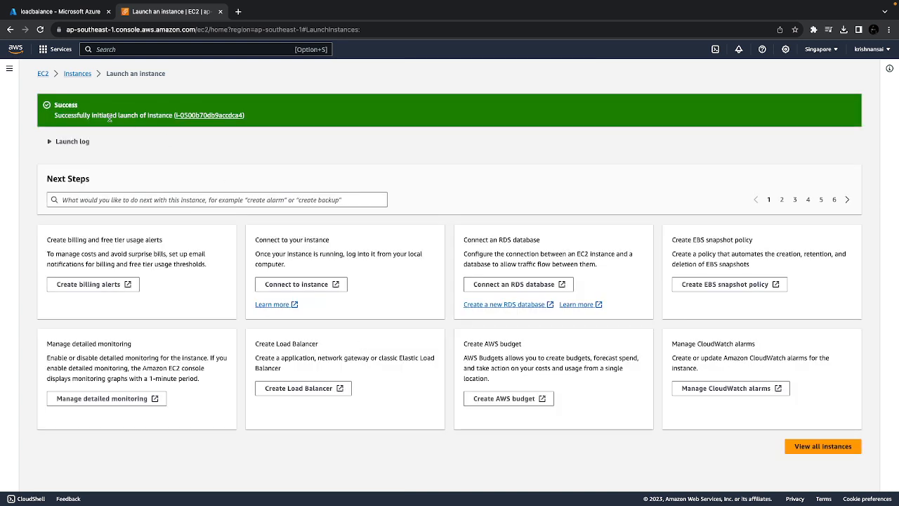
click(73, 73)
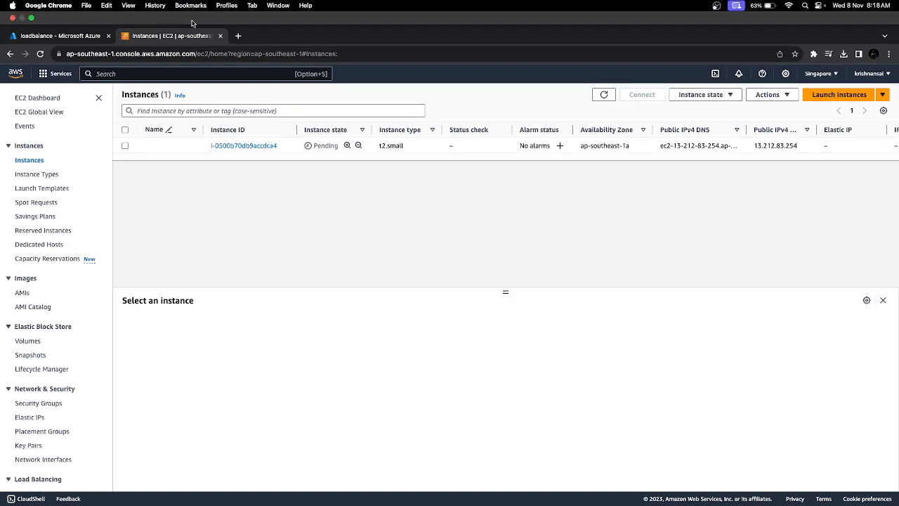
Search the web for draw io in a new tab, open draw.io and create a blank diagram in the Drive root folder
key(super+t)
text(dr)
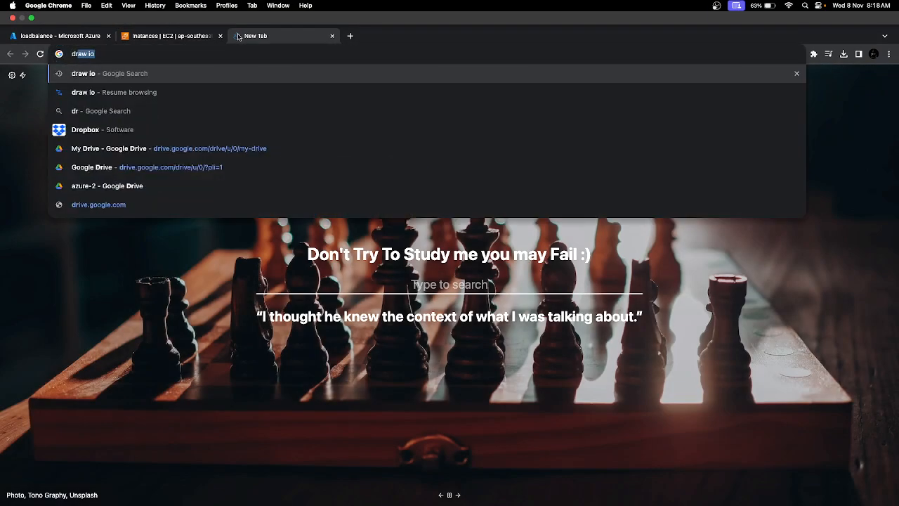
key(Return)
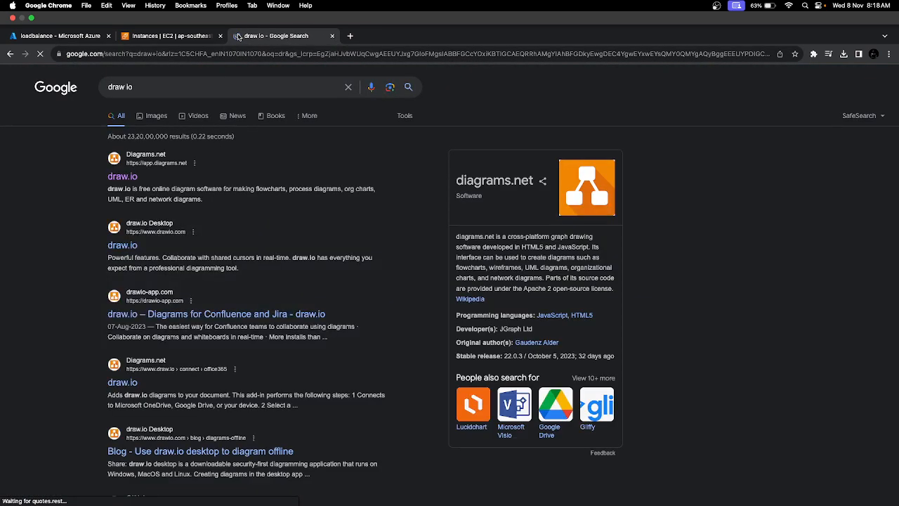
click(127, 154)
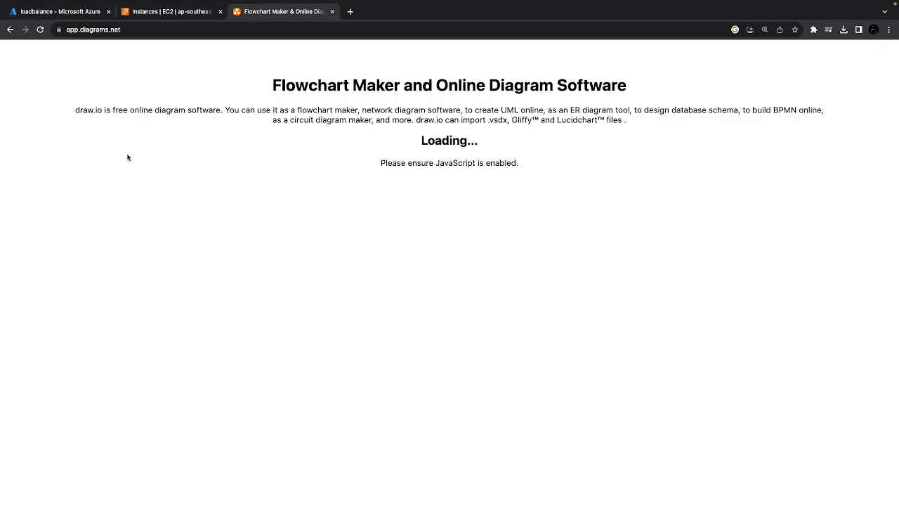
click(447, 213)
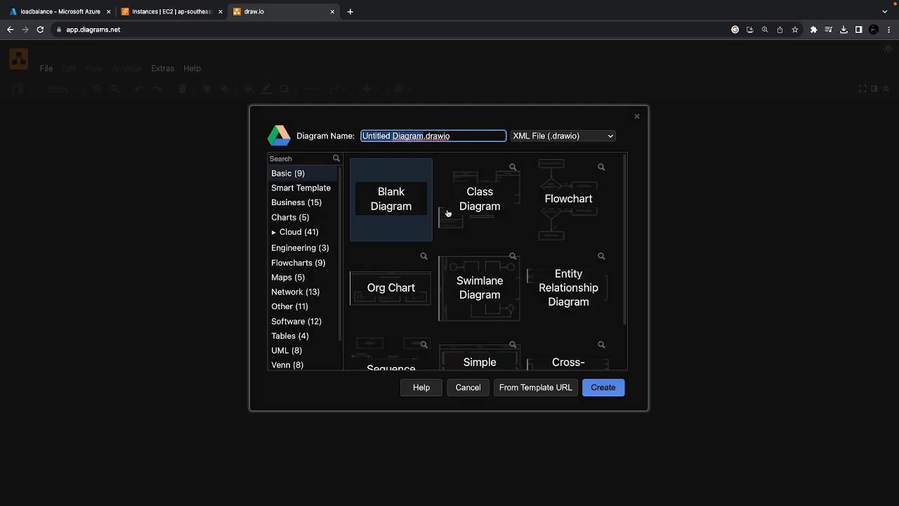
click(596, 390)
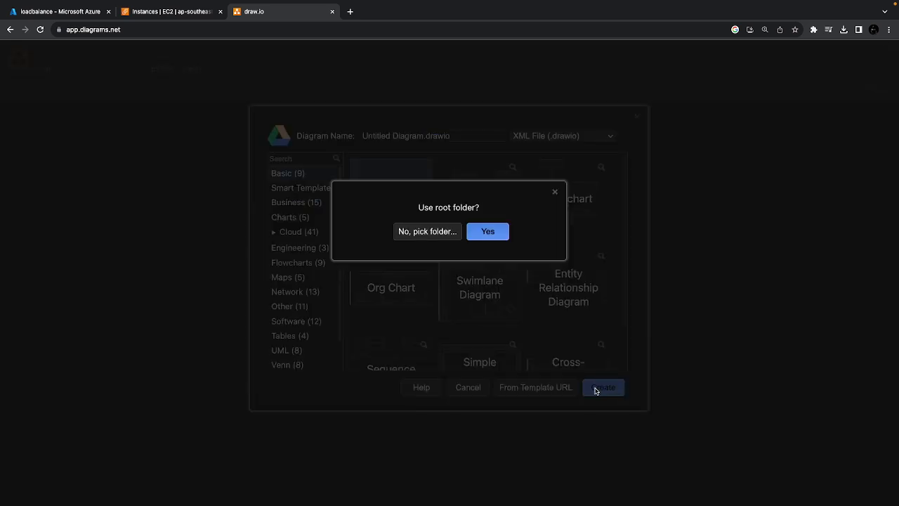
click(488, 232)
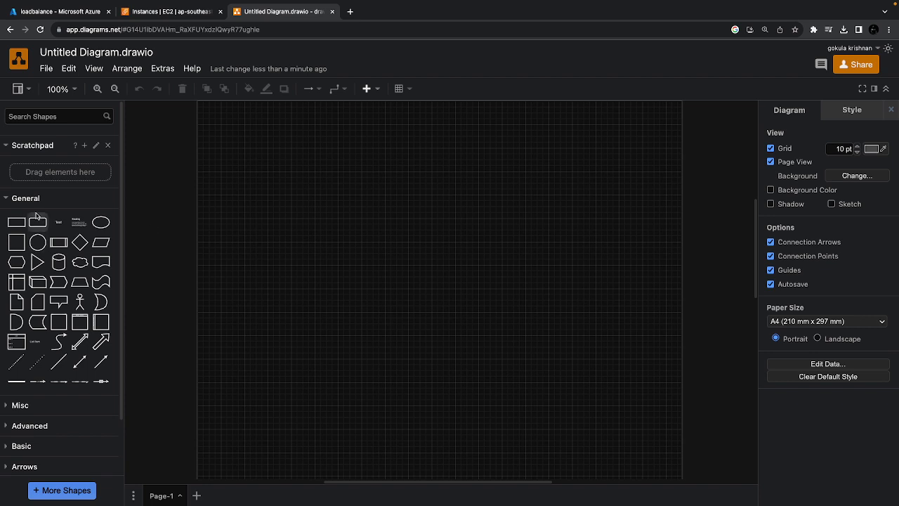
Add a square to the diagram left of the page centre and place a trapezoid below it
click(19, 246)
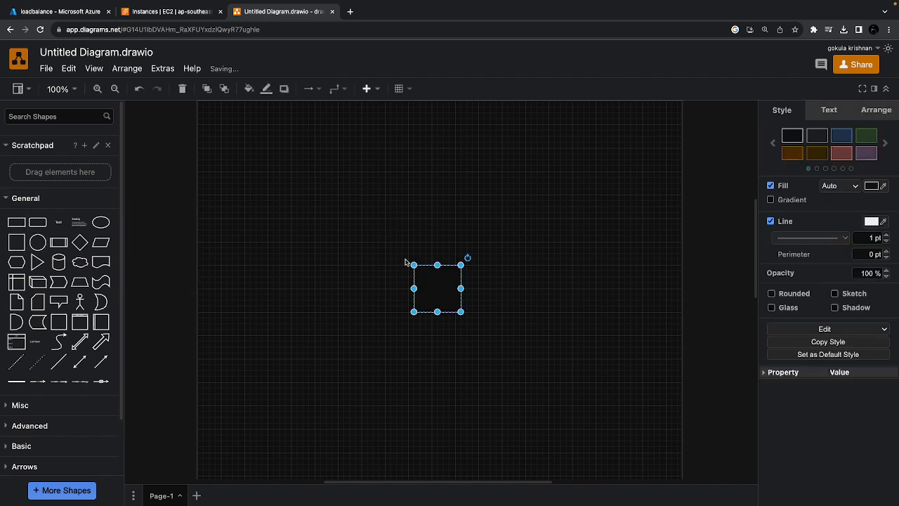
drag(446, 276, 323, 241)
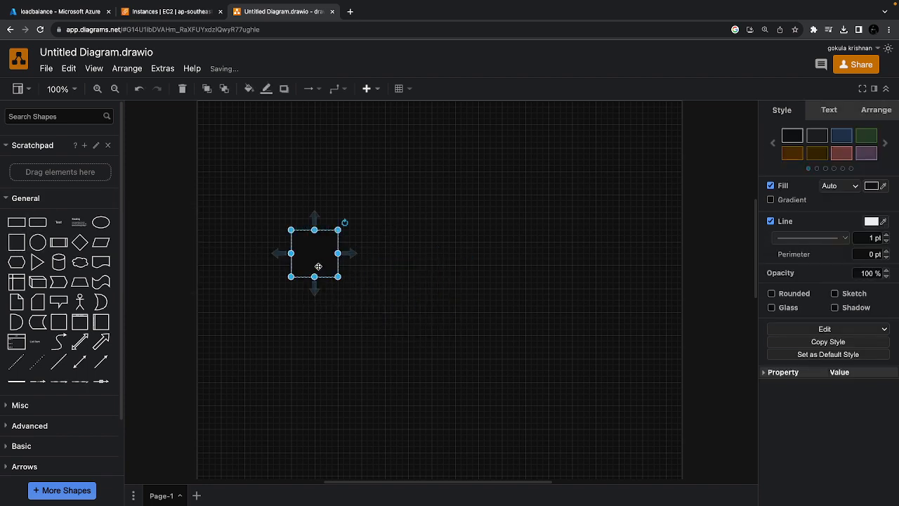
click(355, 386)
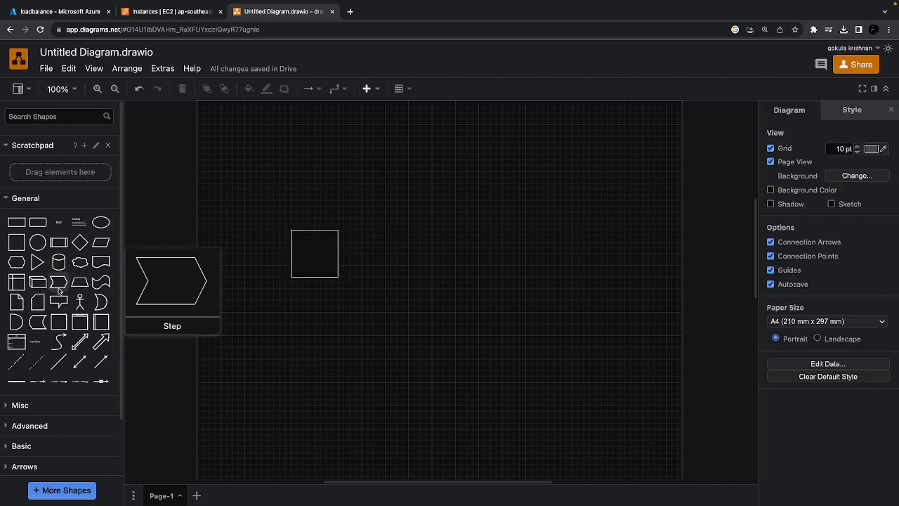
click(79, 282)
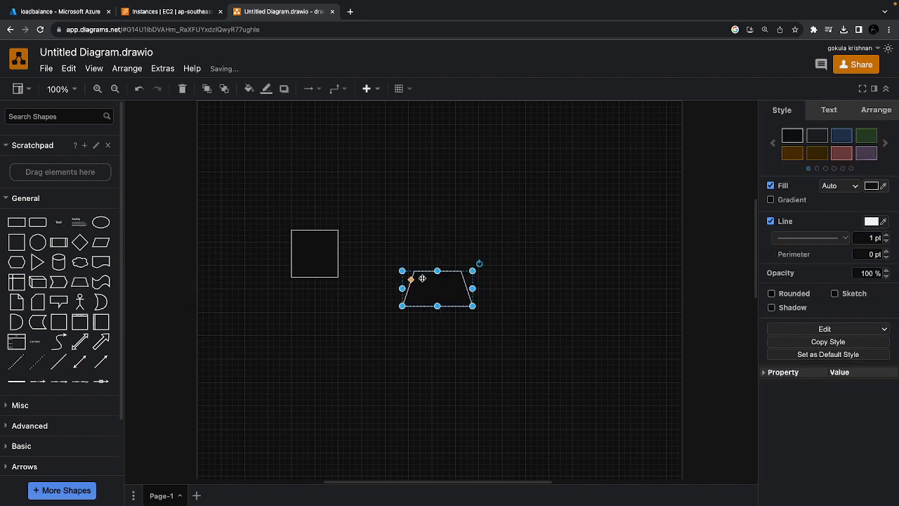
drag(421, 278, 317, 344)
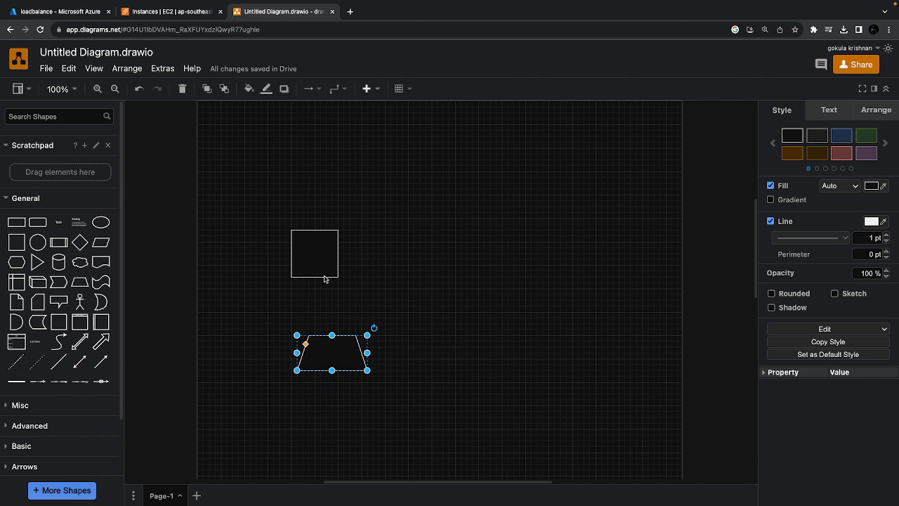
click(317, 263)
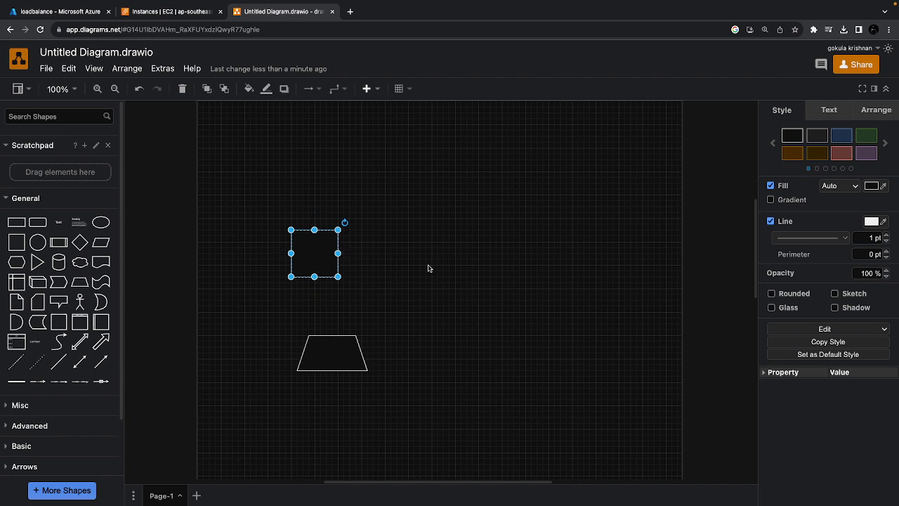
click(318, 298)
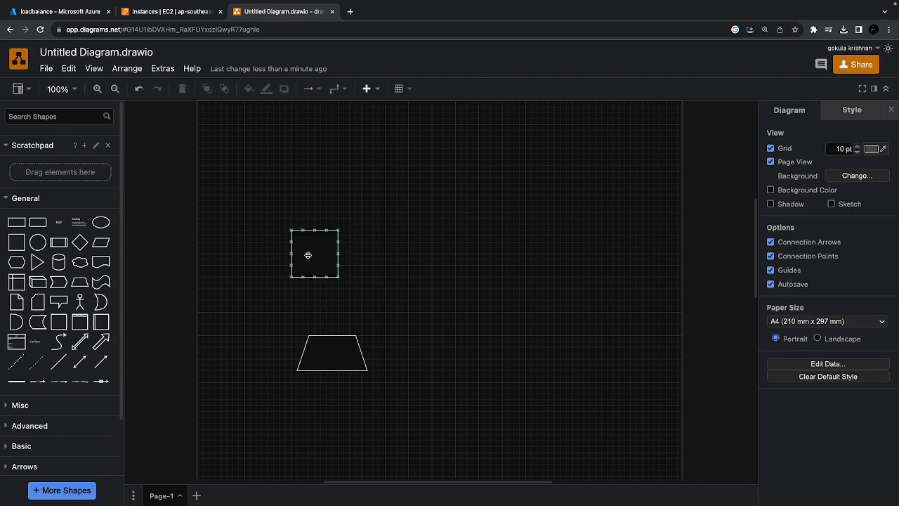
click(308, 255)
click(325, 352)
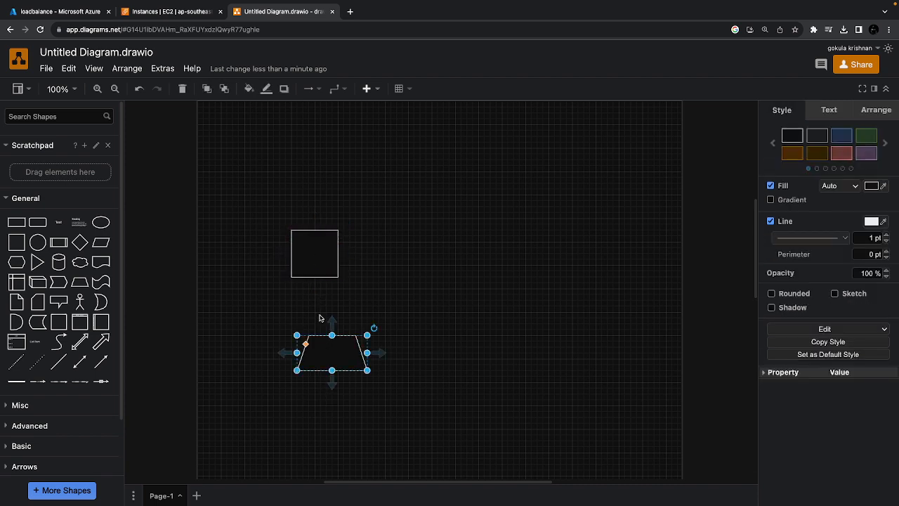
click(311, 266)
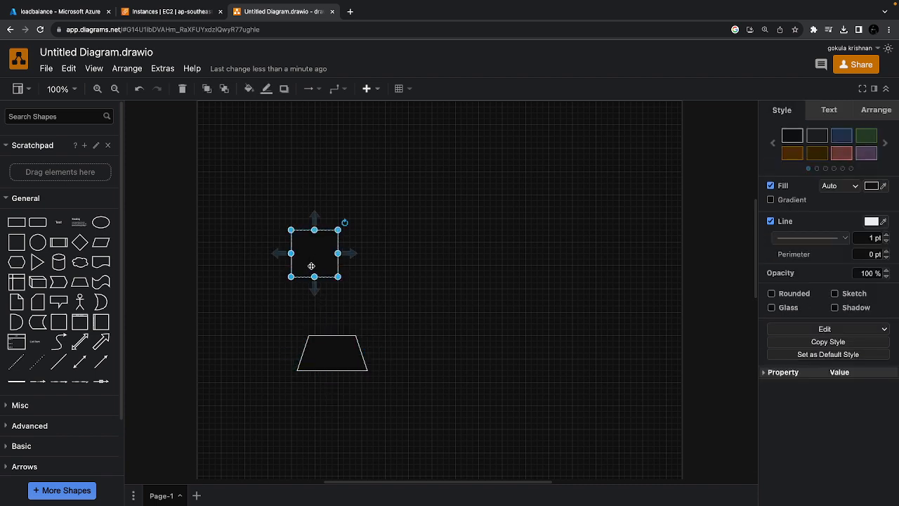
click(329, 345)
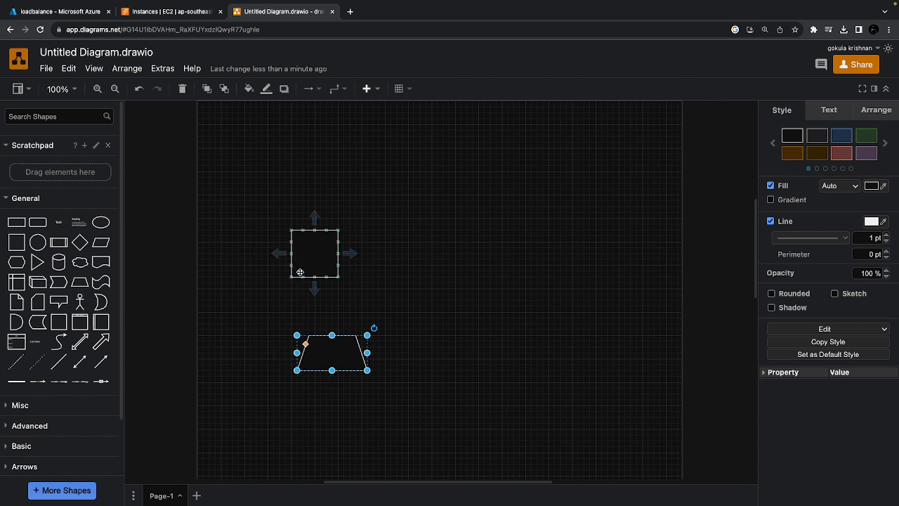
click(302, 267)
click(343, 343)
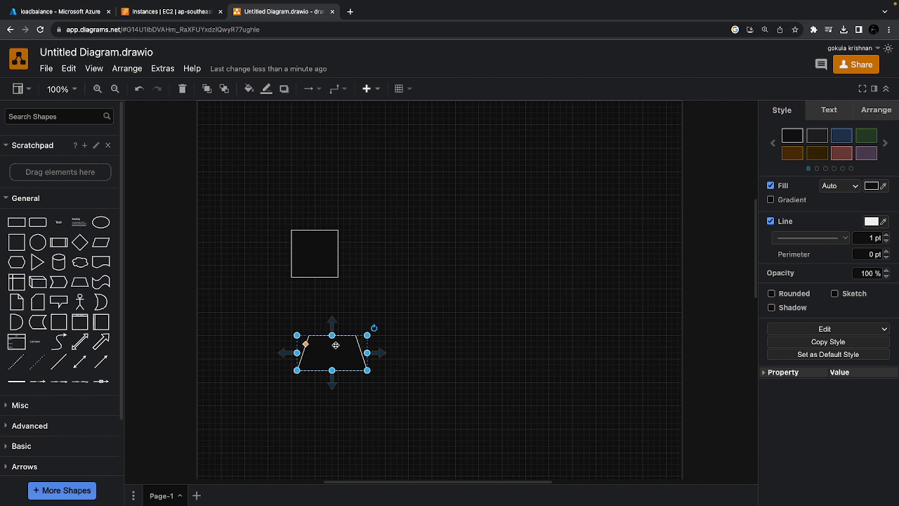
click(394, 393)
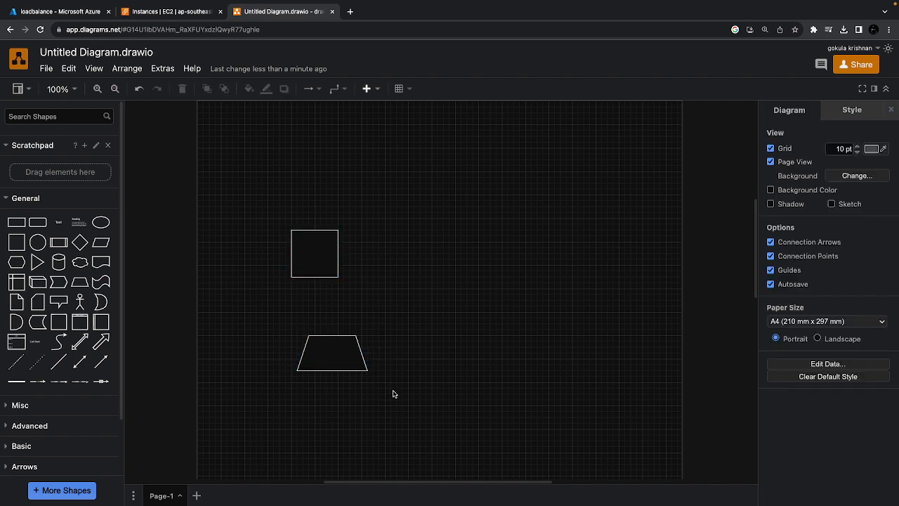
click(325, 356)
key(ctrl+Left)
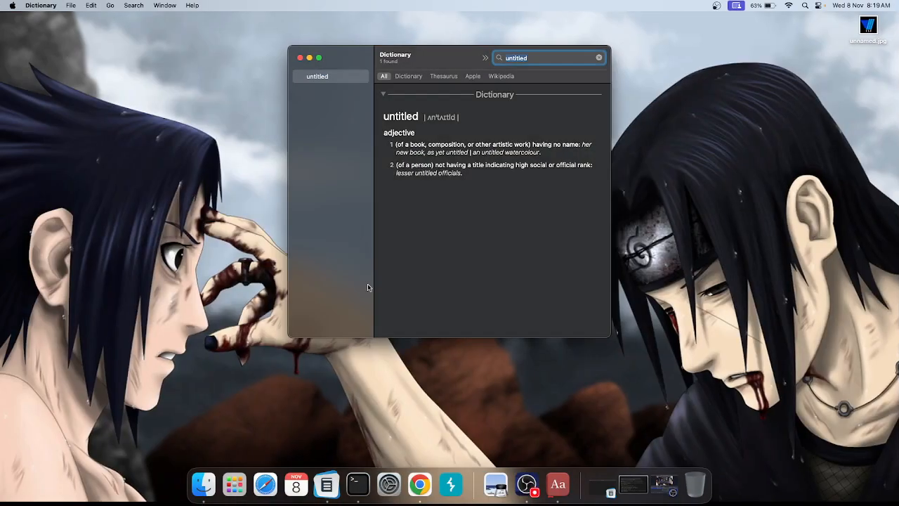
click(421, 487)
click(460, 319)
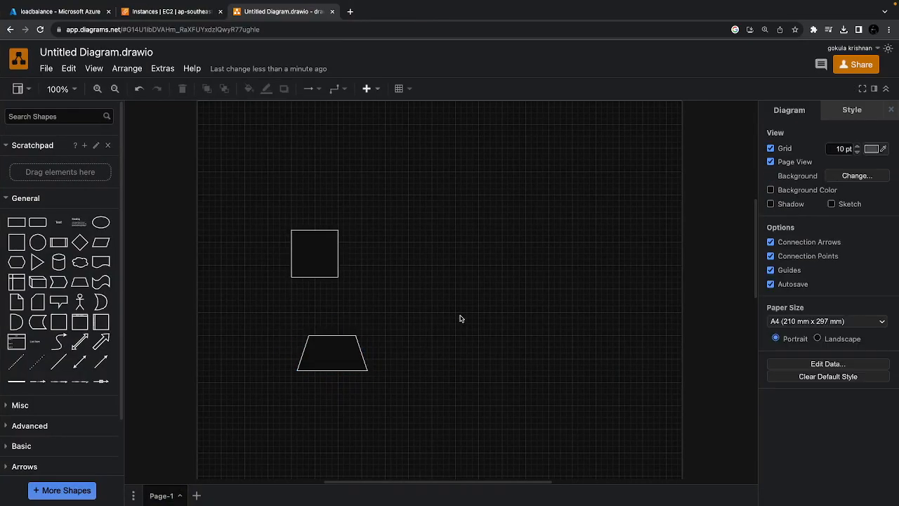
Switch back to the AWS console, refresh the instances list and go to the Roles page of the IAM service
click(166, 12)
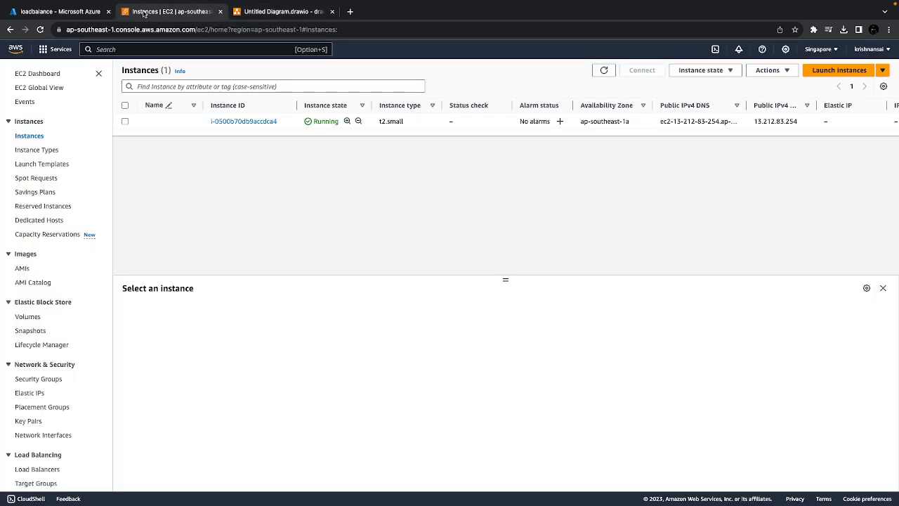
click(603, 70)
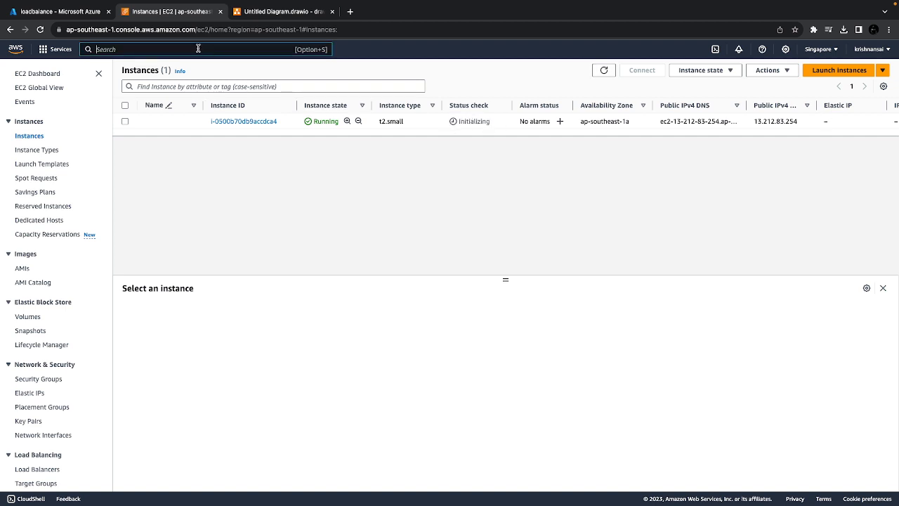
text(iam)
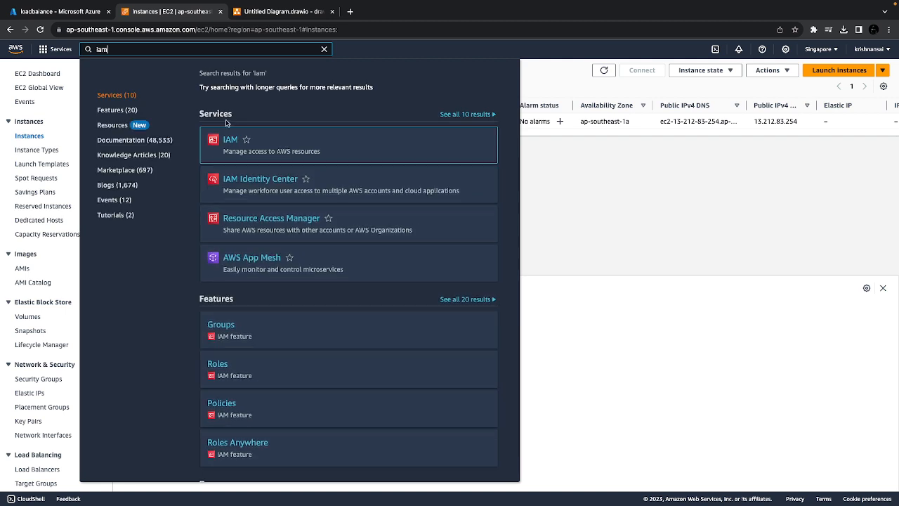
click(227, 140)
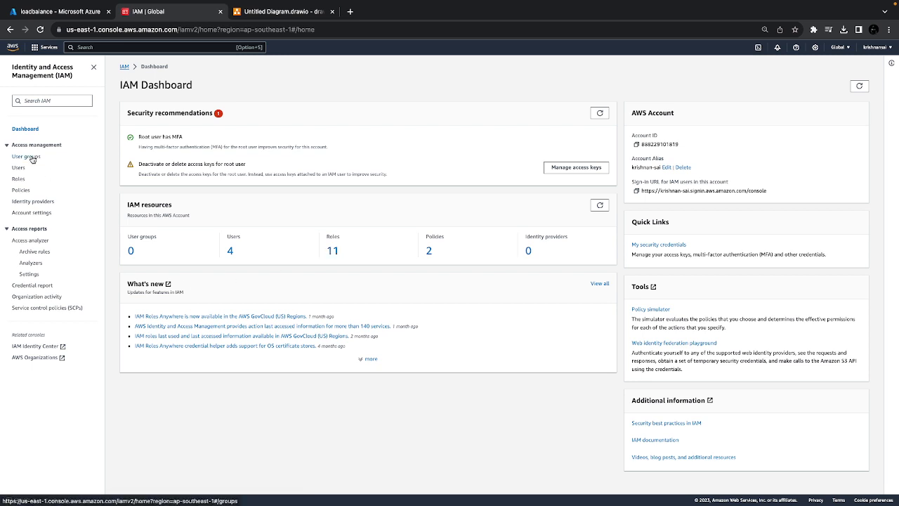
click(19, 180)
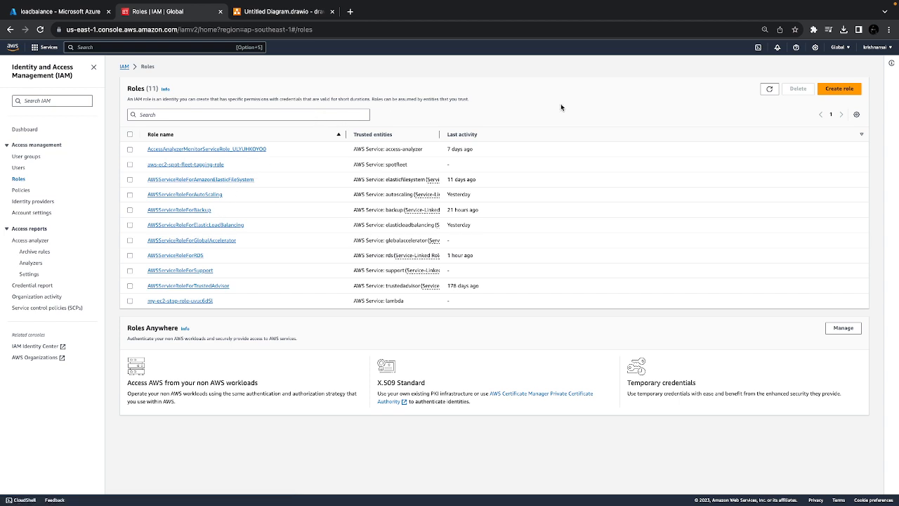
Start a new role with AWS service as trusted entity and Lambda as use case, leaving all permissions policies unselected
click(847, 88)
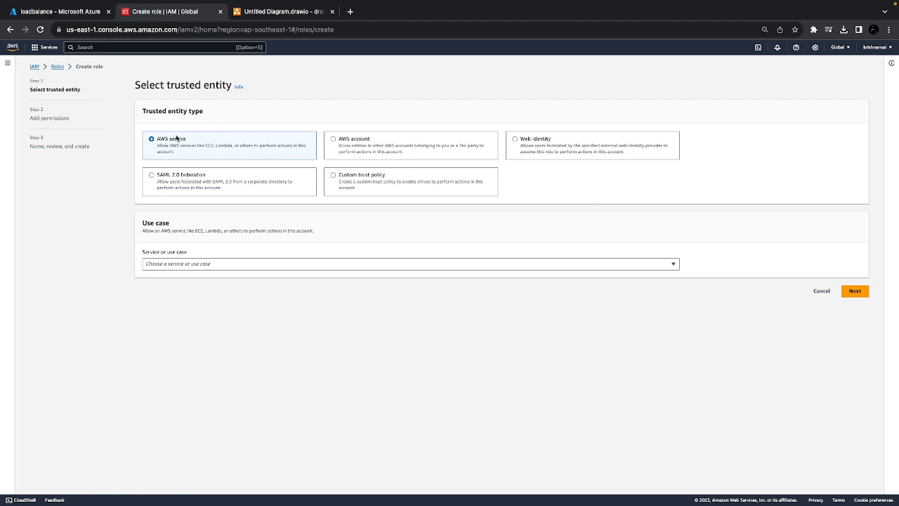
click(180, 264)
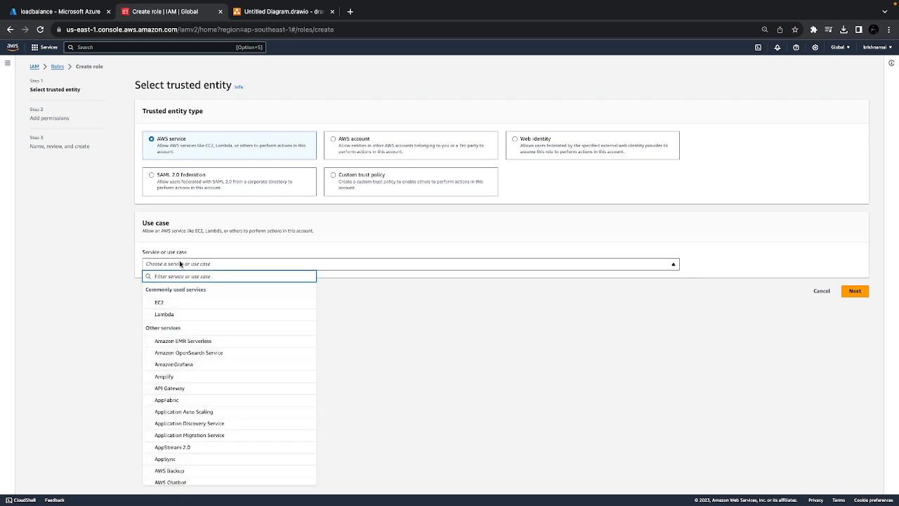
click(162, 315)
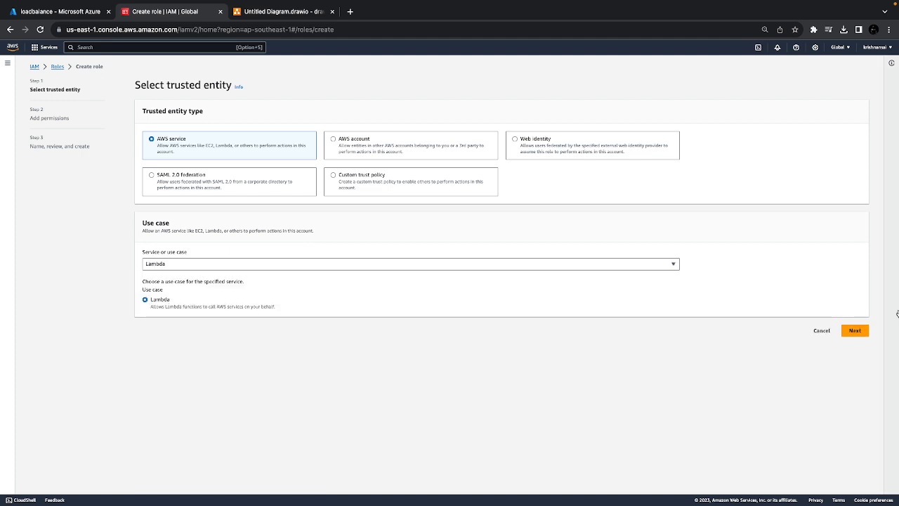
click(852, 332)
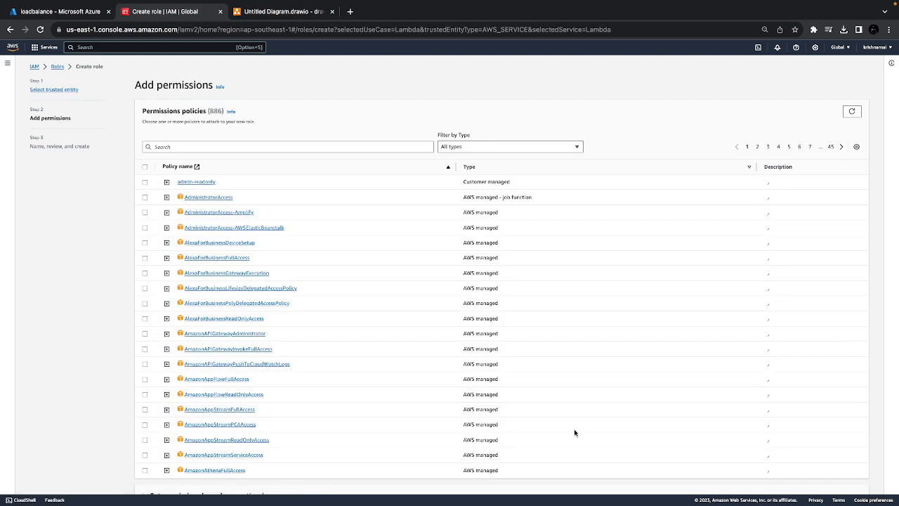
scroll(574, 429, down, 1)
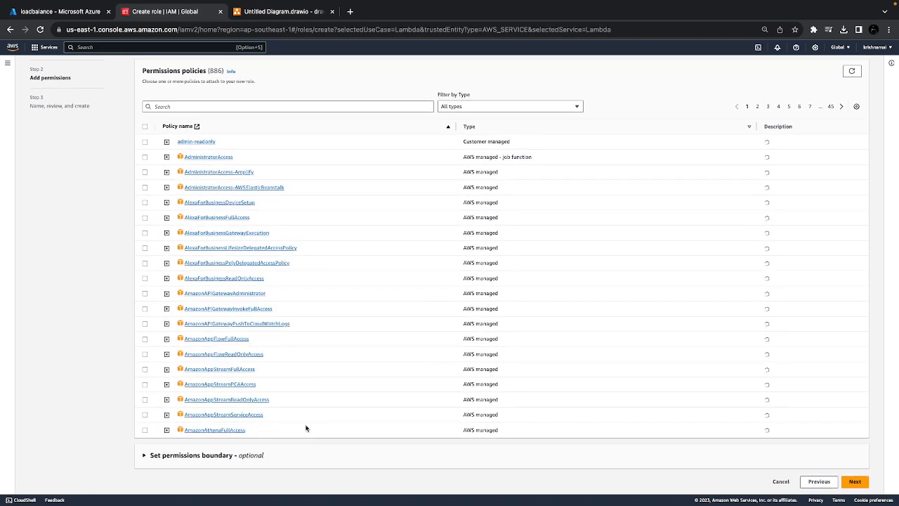
scroll(304, 342, up, 1)
scroll(176, 217, down, 1)
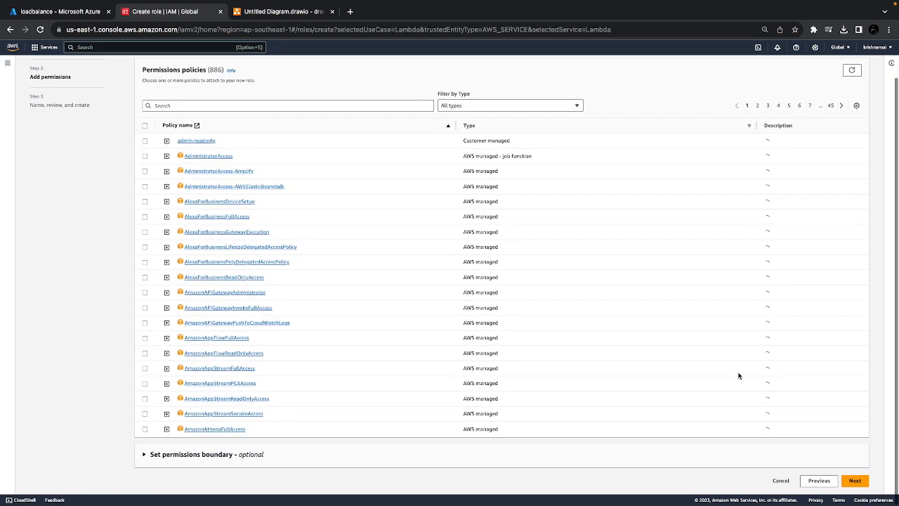
click(857, 483)
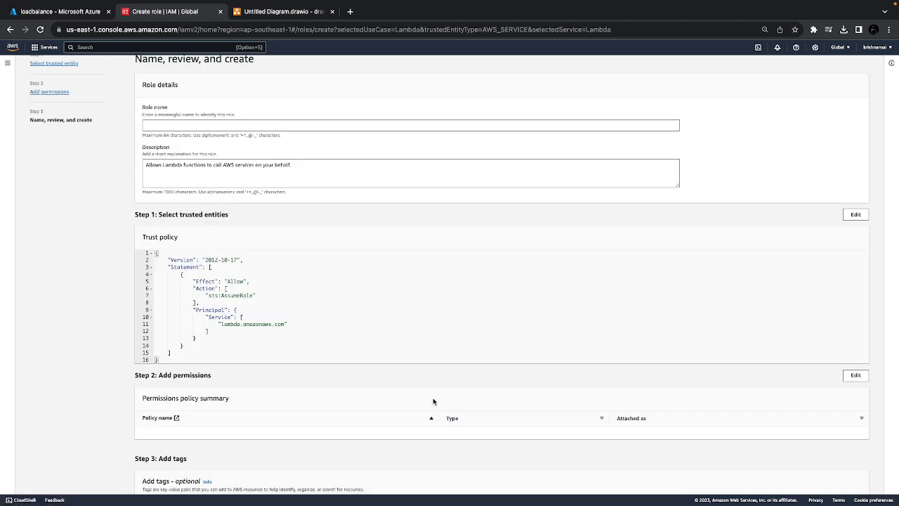
Name the role my-lambda-ec2-create, keep its default description and trust policy, and create it
click(208, 126)
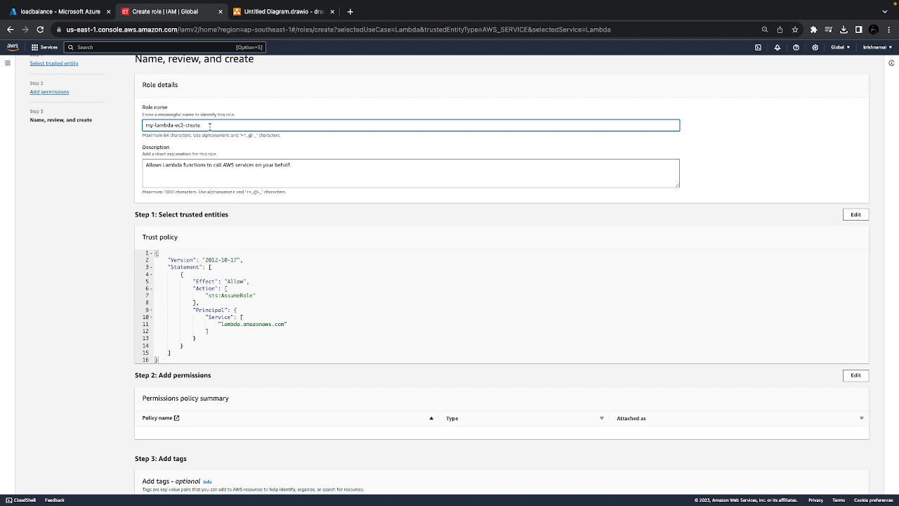
scroll(358, 309, down, 2)
scroll(397, 354, up, 3)
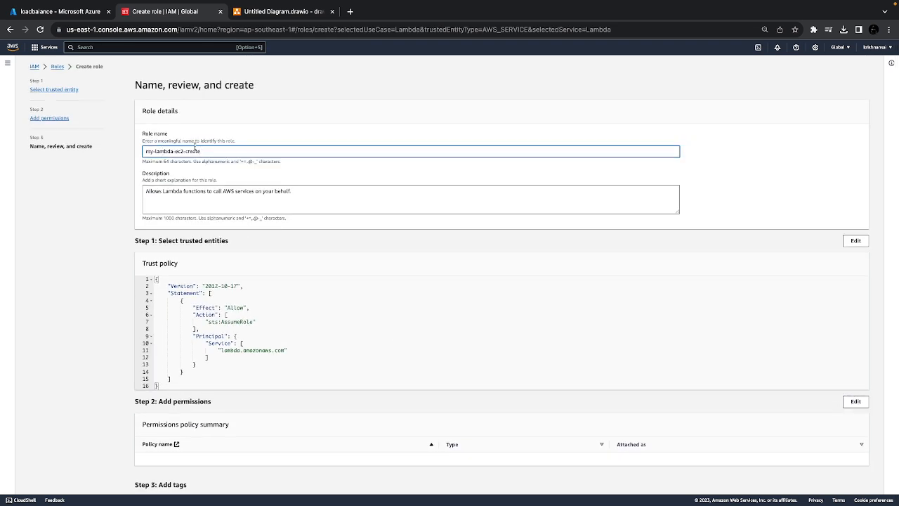
scroll(373, 330, down, 3)
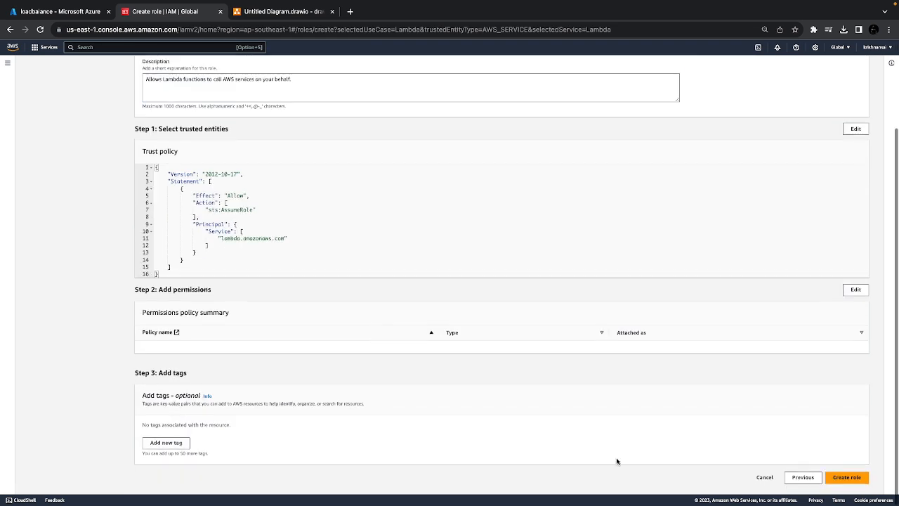
click(841, 481)
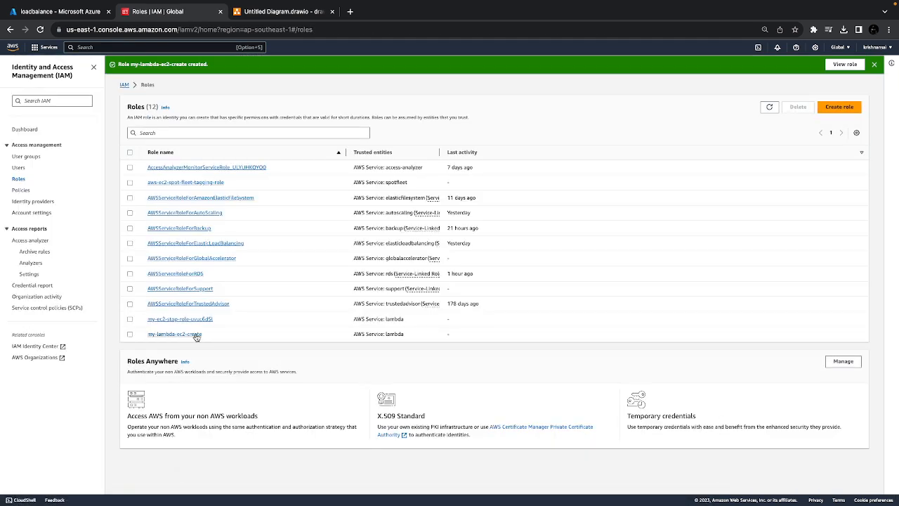
Open the my-lambda-ec2-create role and start an inline policy for the EC2 service
click(188, 336)
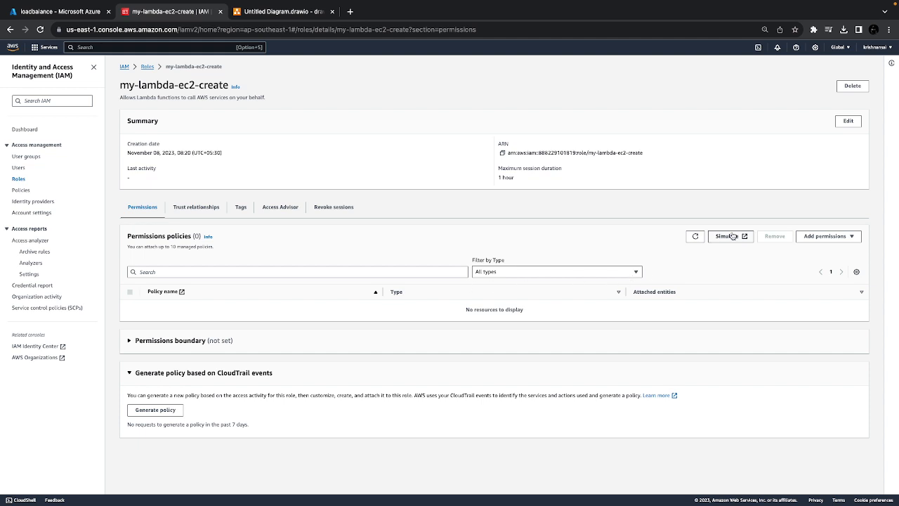
click(808, 238)
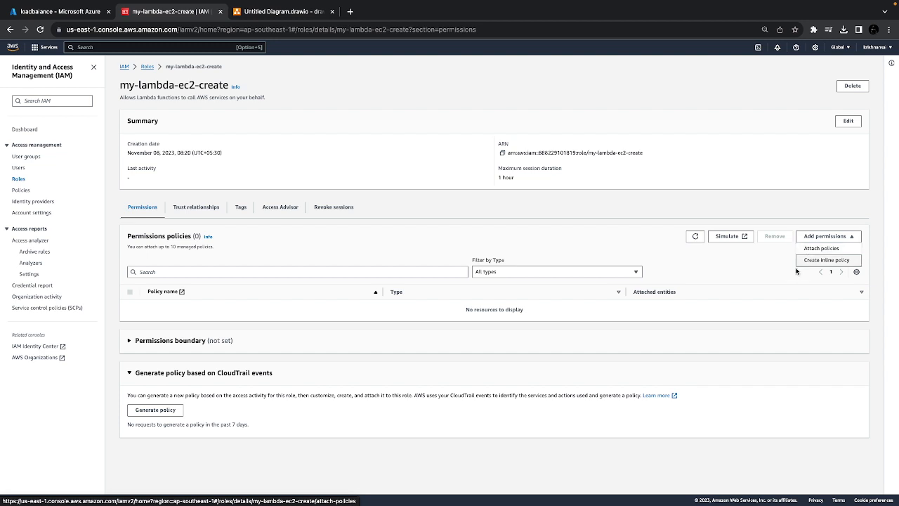
click(819, 260)
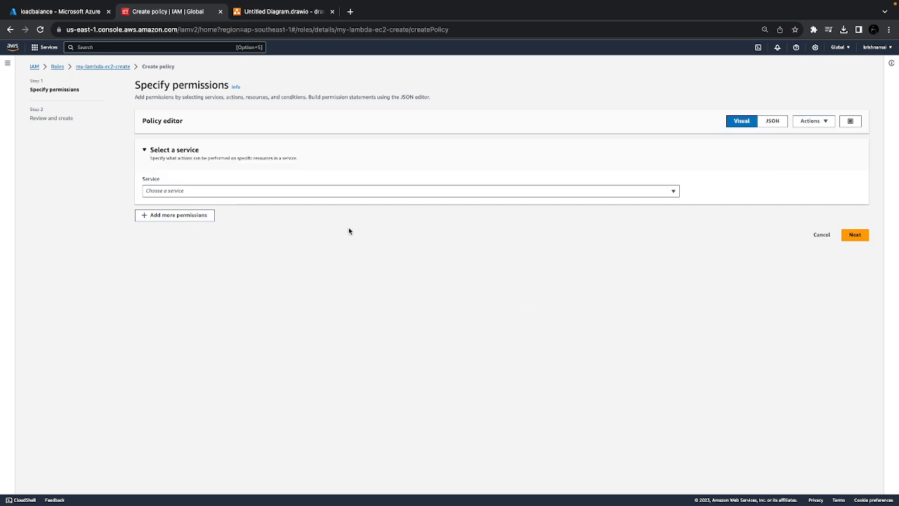
click(267, 192)
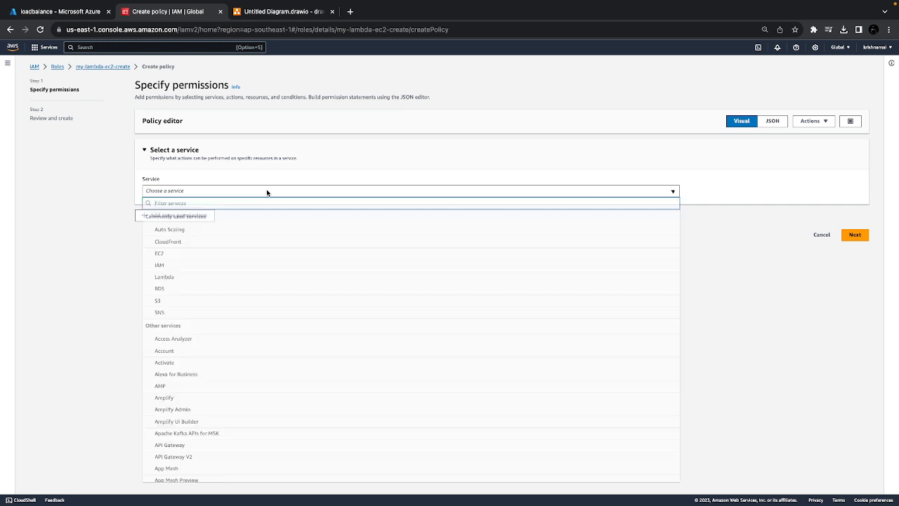
click(180, 255)
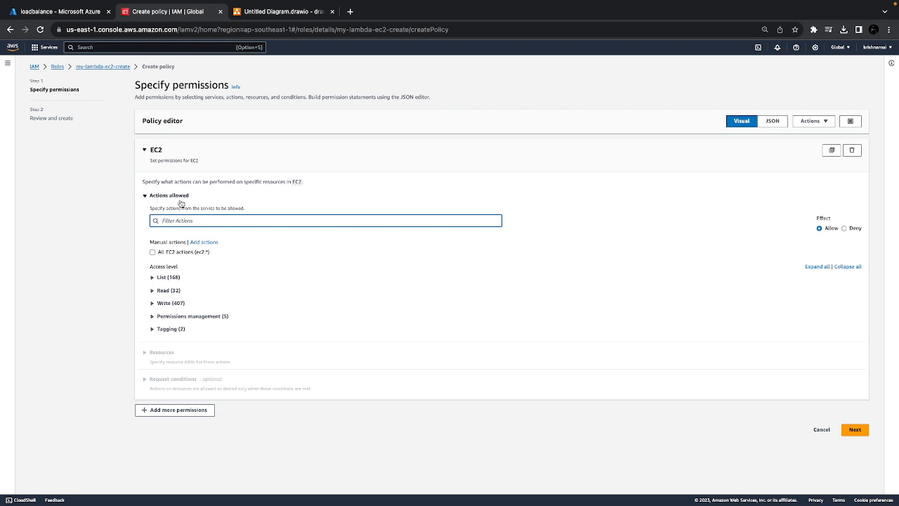
Filter the EC2 actions for stop, allow StopInstances, and begin specifying its instance ARN with the resource in This account
click(161, 305)
click(161, 305)
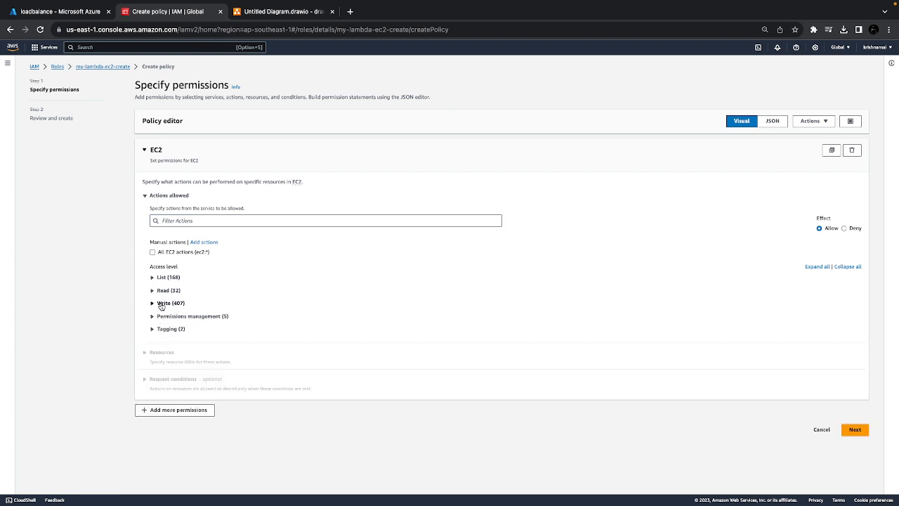
click(187, 223)
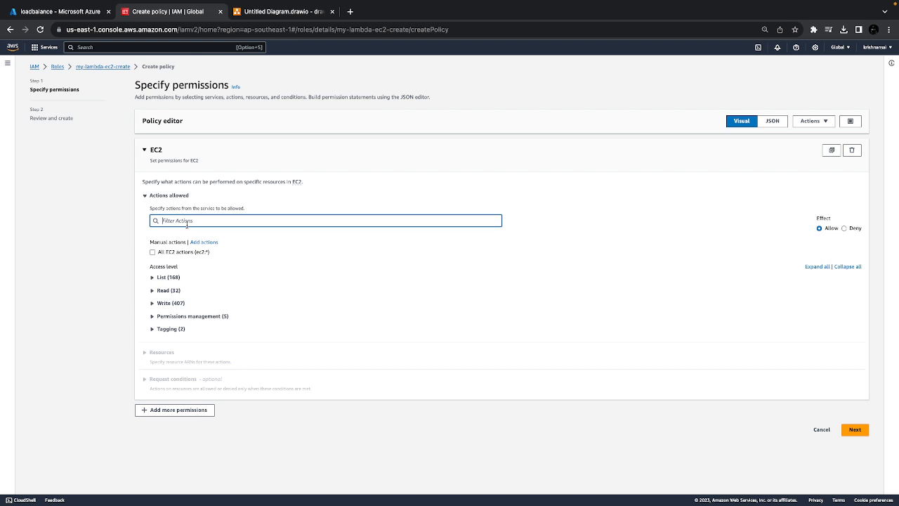
text(stop)
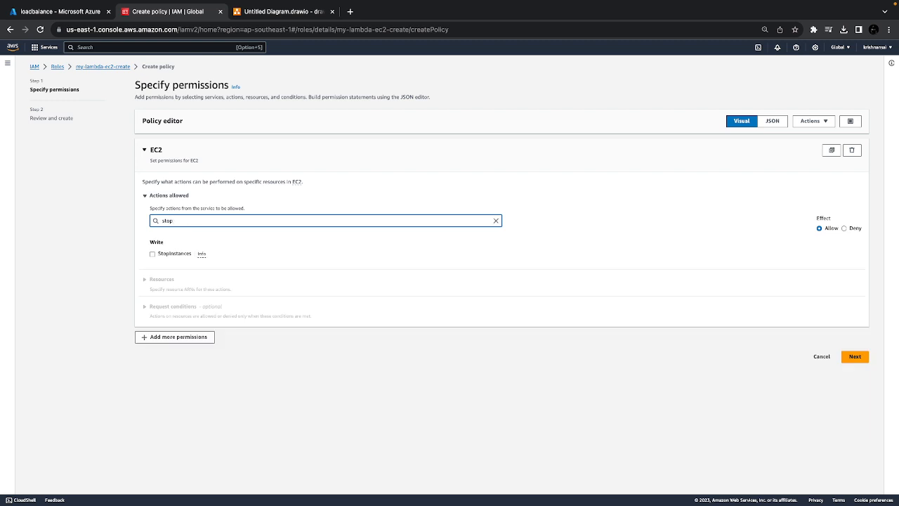
click(153, 255)
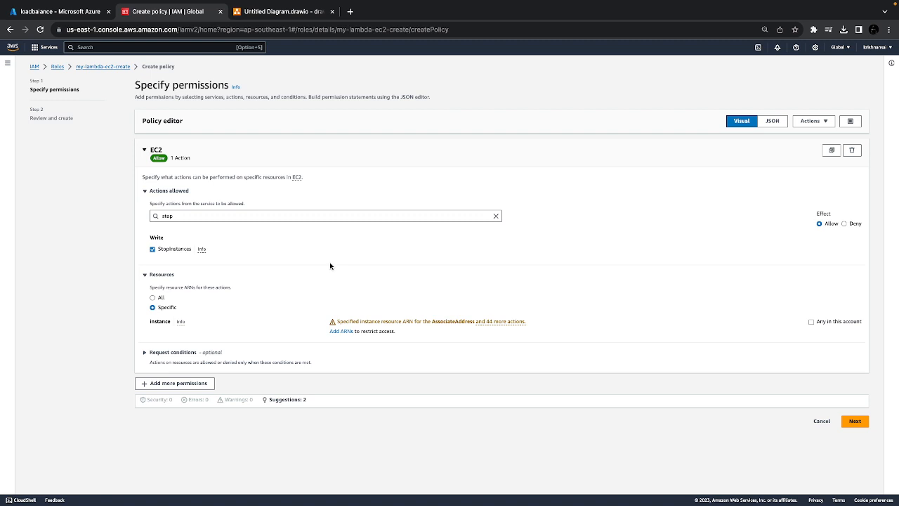
click(341, 331)
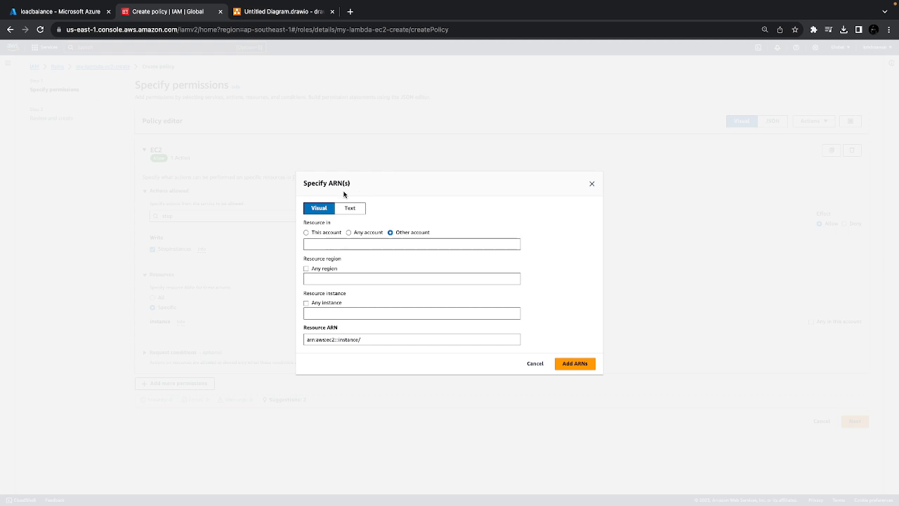
click(306, 233)
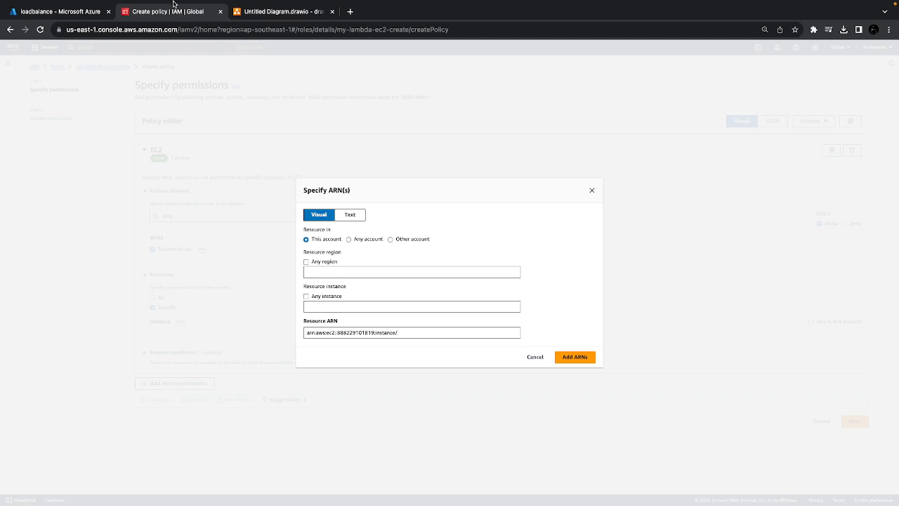
Duplicate the Create policy browser tab and try to pick out the region code in the duplicate's address
right_click(176, 9)
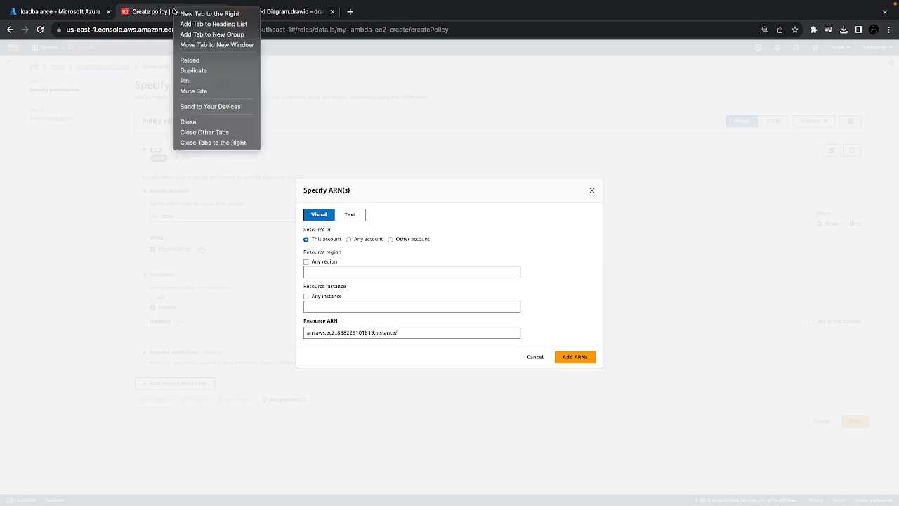
click(196, 71)
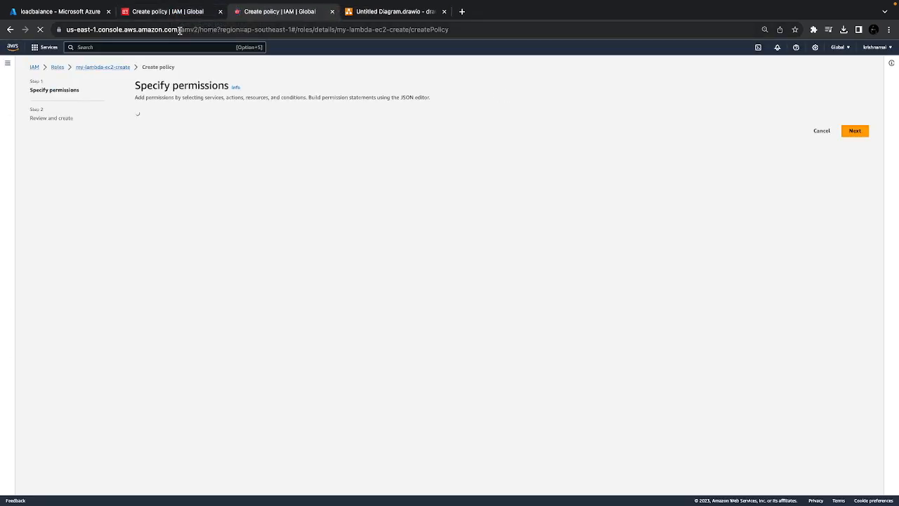
click(171, 12)
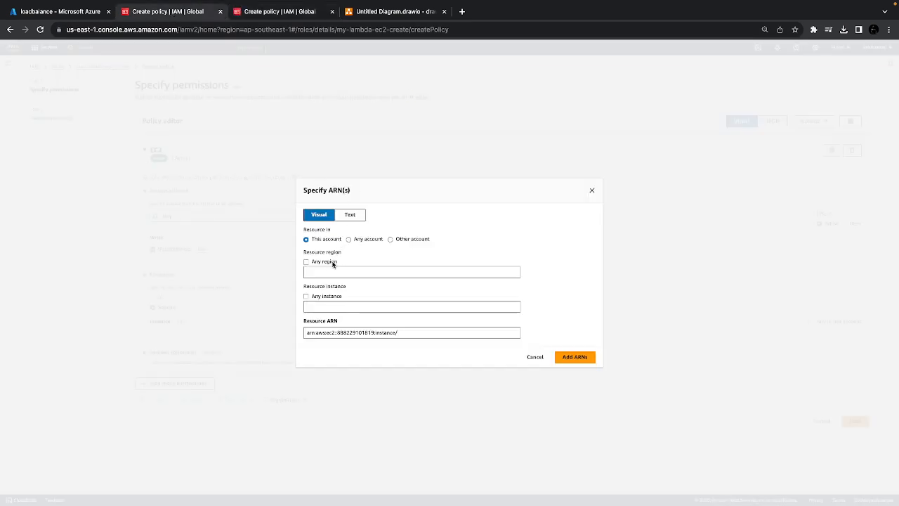
click(274, 18)
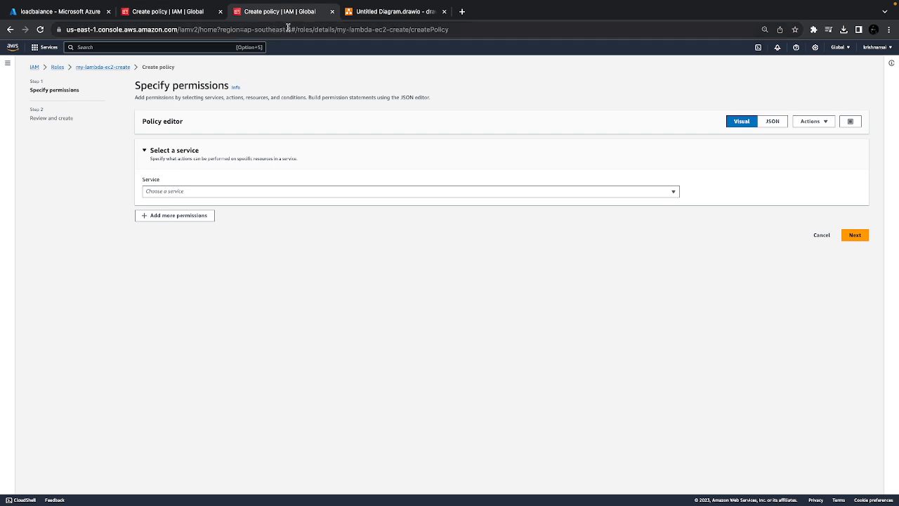
click(288, 28)
click(303, 31)
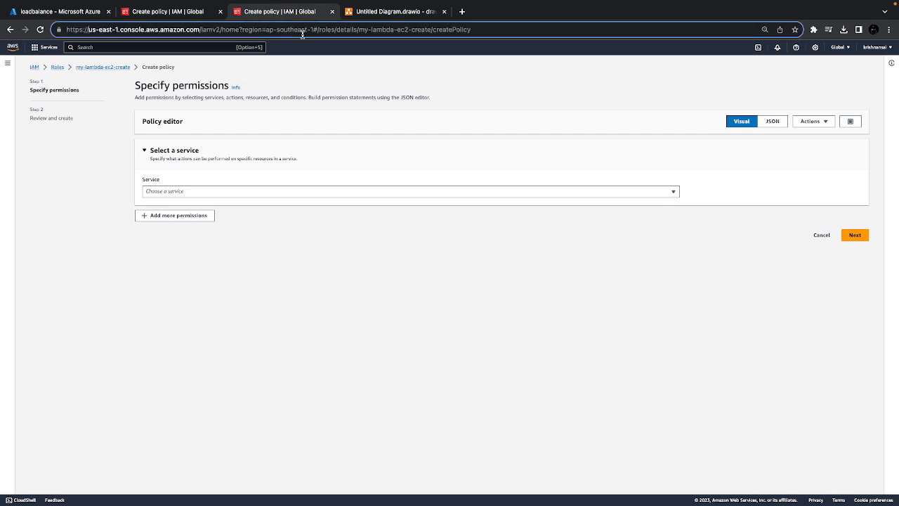
drag(269, 29, 295, 29)
click(298, 31)
Open the EC2 dashboard in the duplicated tab, look at the region list and select the code ap-southeast-1 in the page address
click(187, 48)
text(ec2)
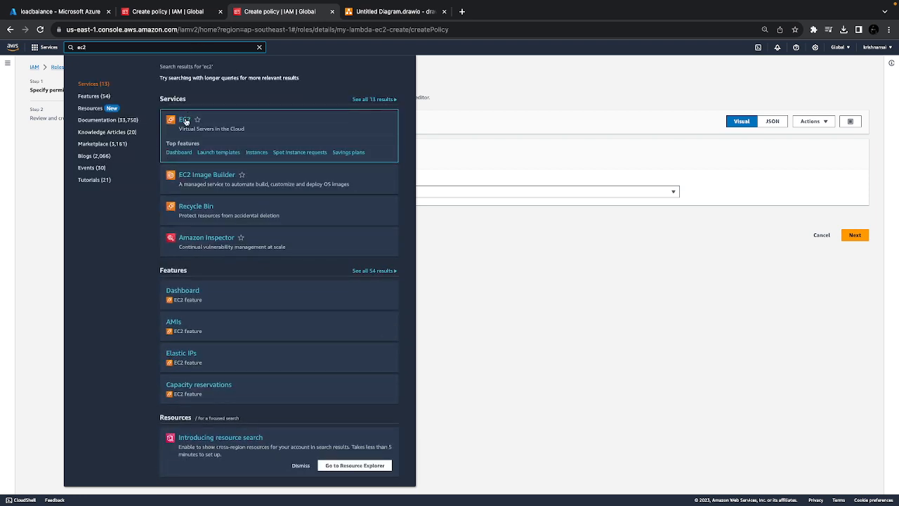
click(187, 119)
click(478, 189)
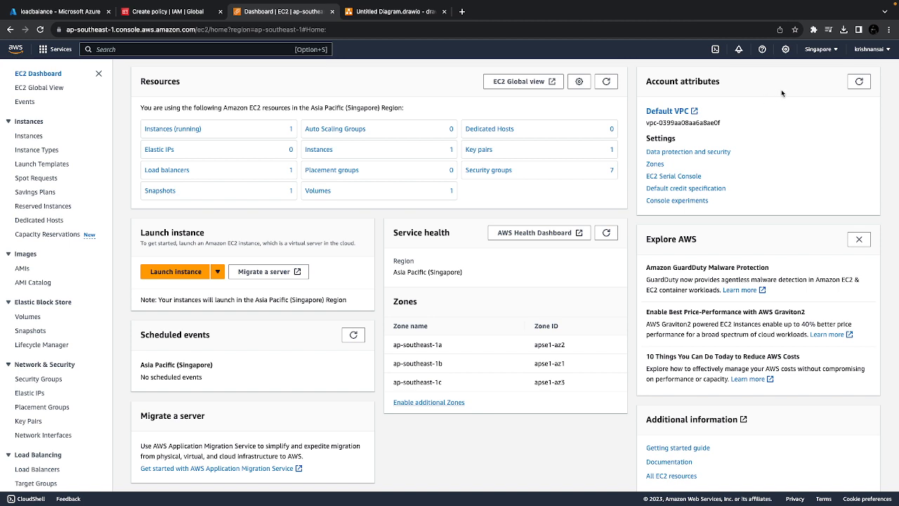
click(818, 49)
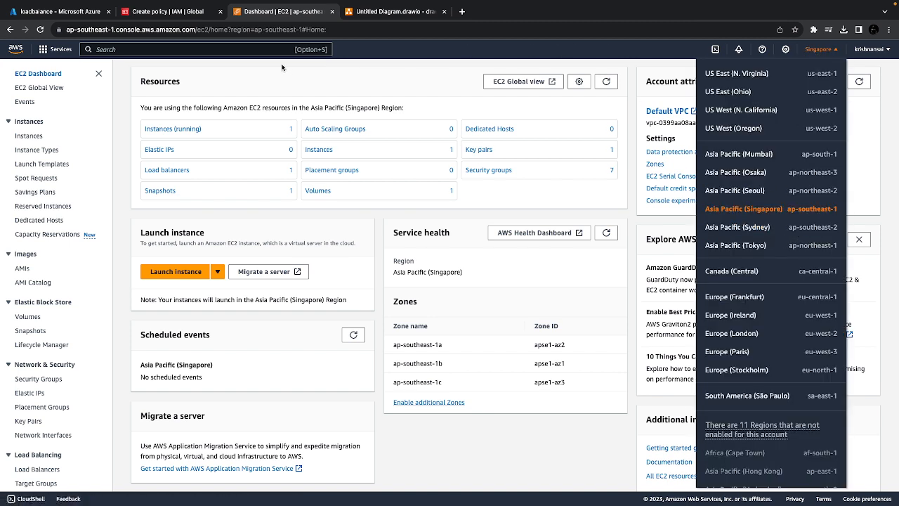
drag(303, 29, 253, 31)
key(super+c)
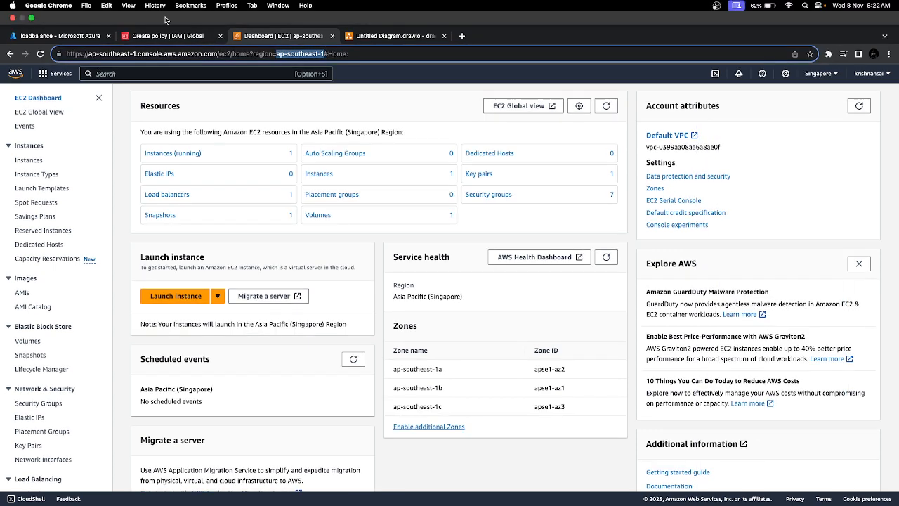
Return to the Create policy page and set the ARN's resource region to ap-southeast-1
click(162, 37)
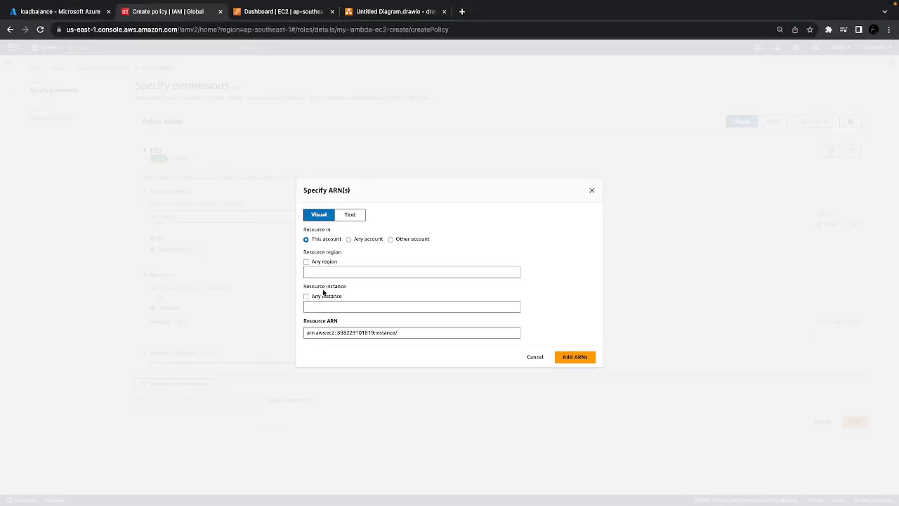
click(318, 272)
key(super+v)
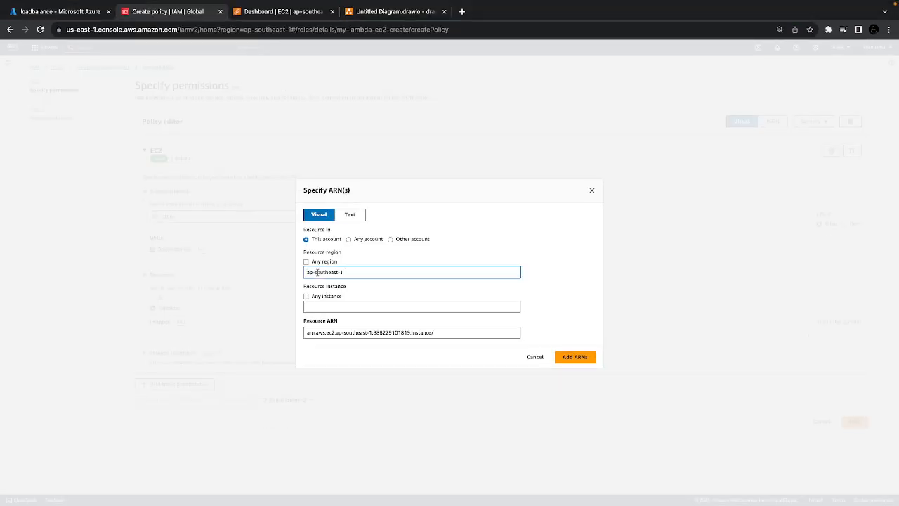
click(310, 307)
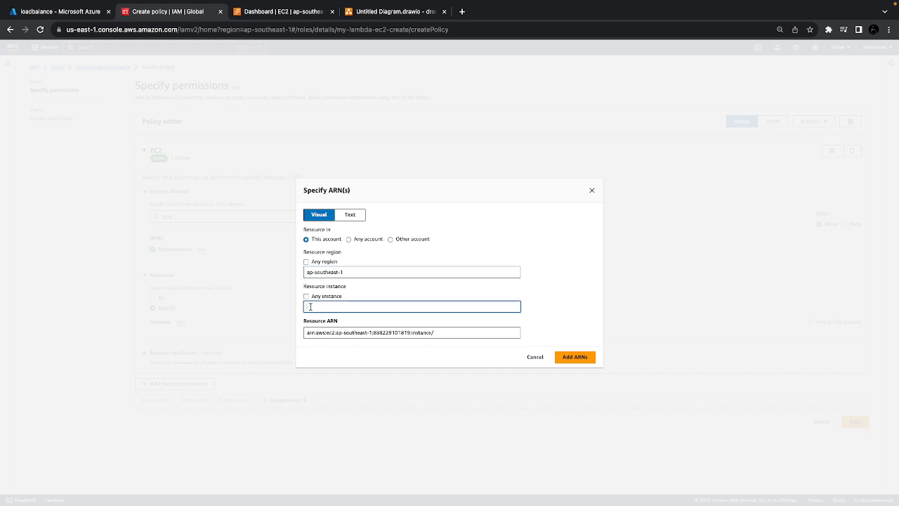
Open the running EC2 instance's details in the EC2 console and copy its instance ID
click(263, 10)
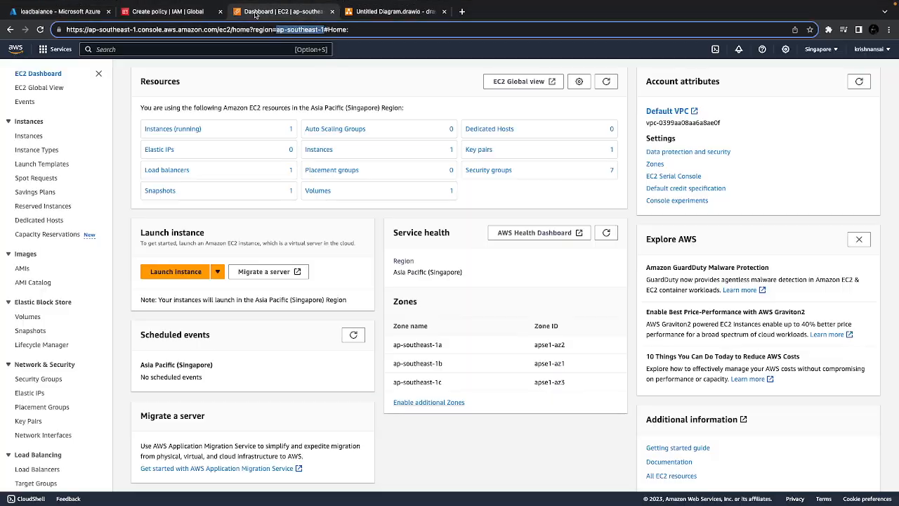
click(176, 129)
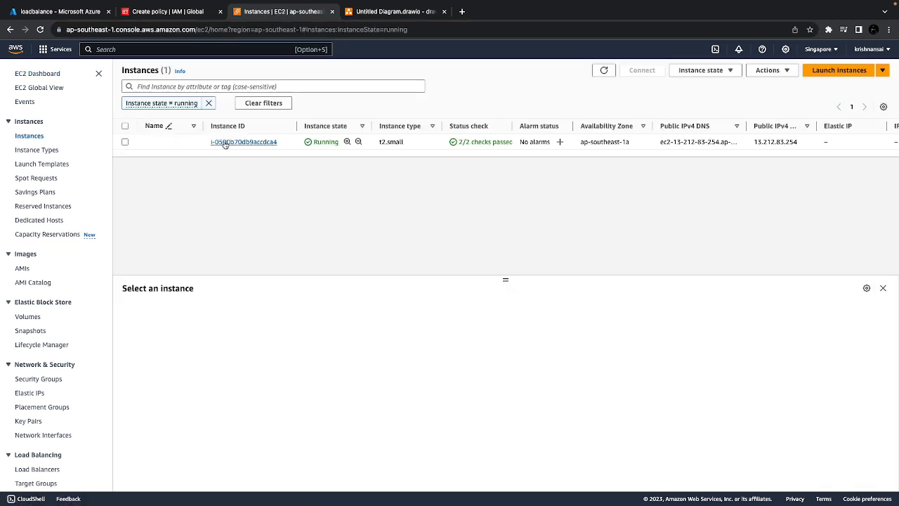
click(225, 142)
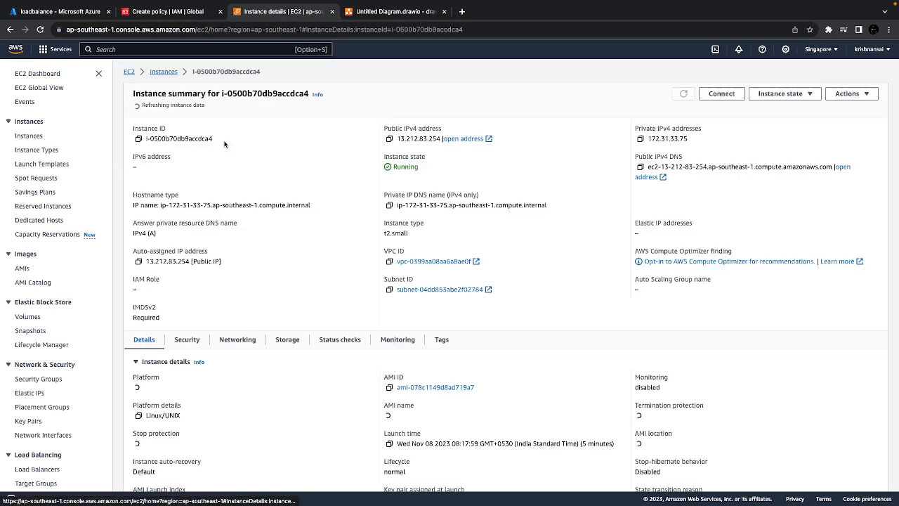
click(138, 137)
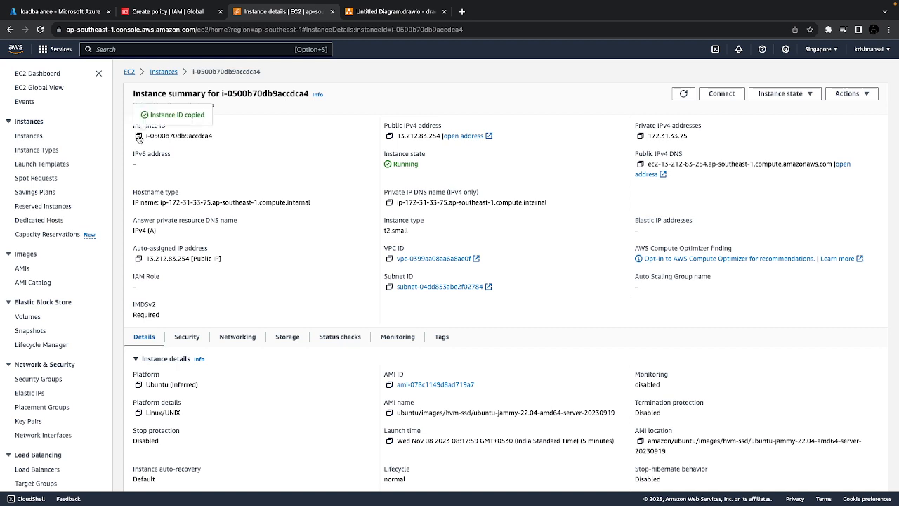
Set the policy's resource instance to the copied ID i-0500b70db9accdca4 and add the ARN
click(182, 14)
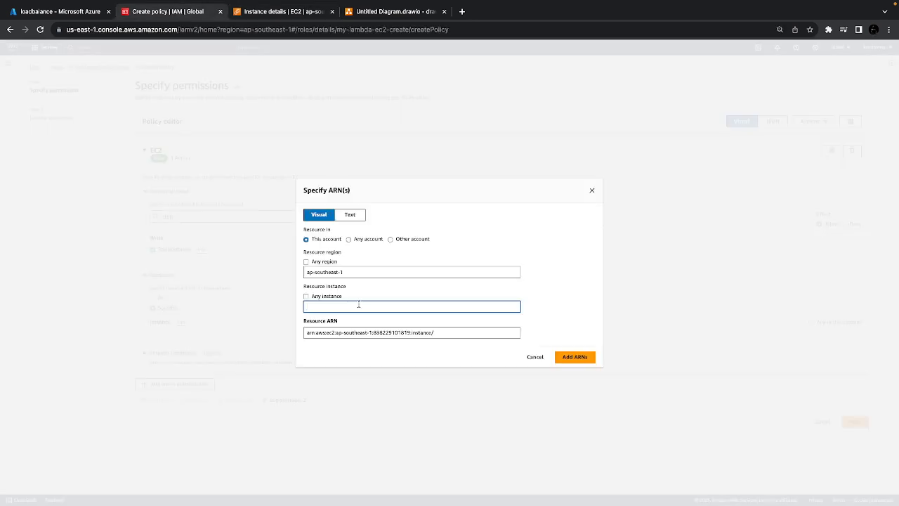
key(ctrl+v)
click(577, 358)
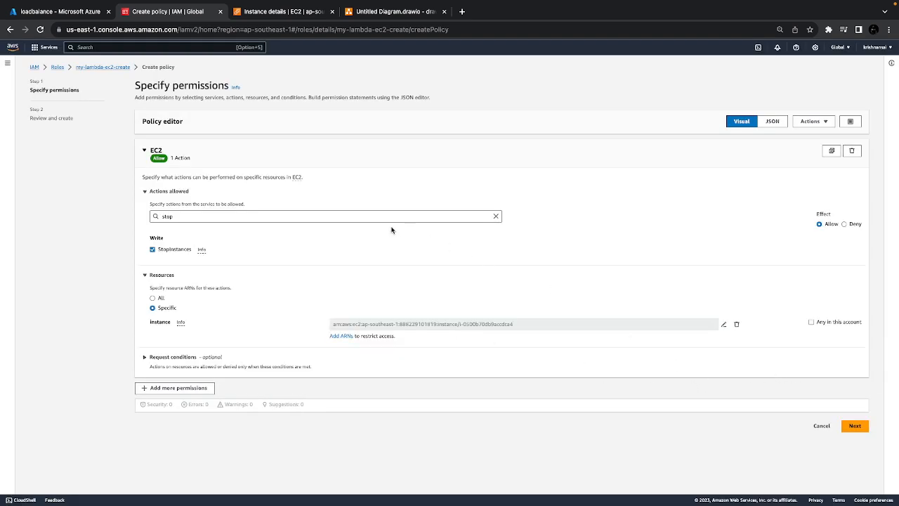
Name the inline policy my-ec2-stop-policy, recheck the instance's refreshed details and create the policy
click(854, 425)
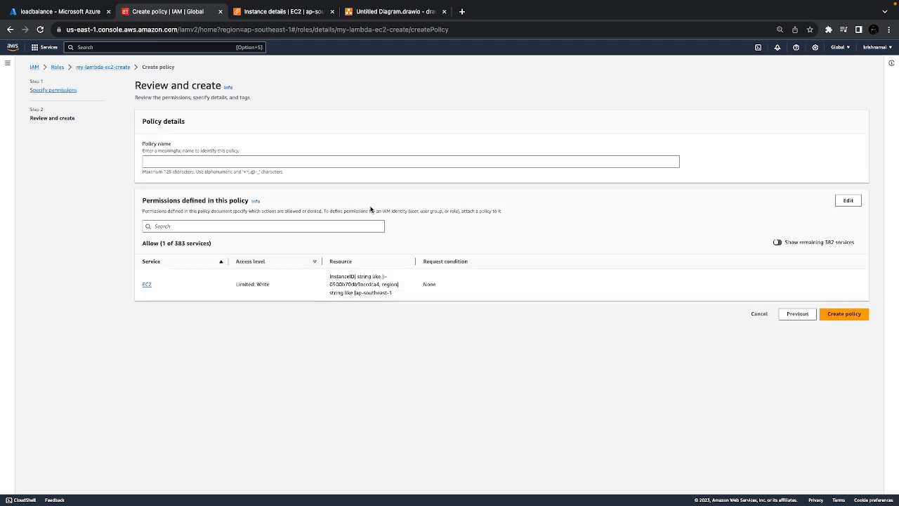
click(331, 161)
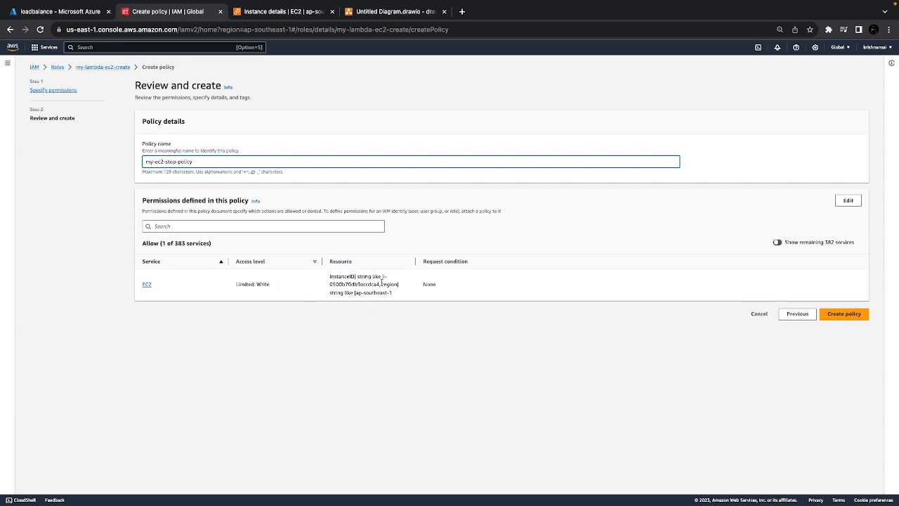
click(312, 11)
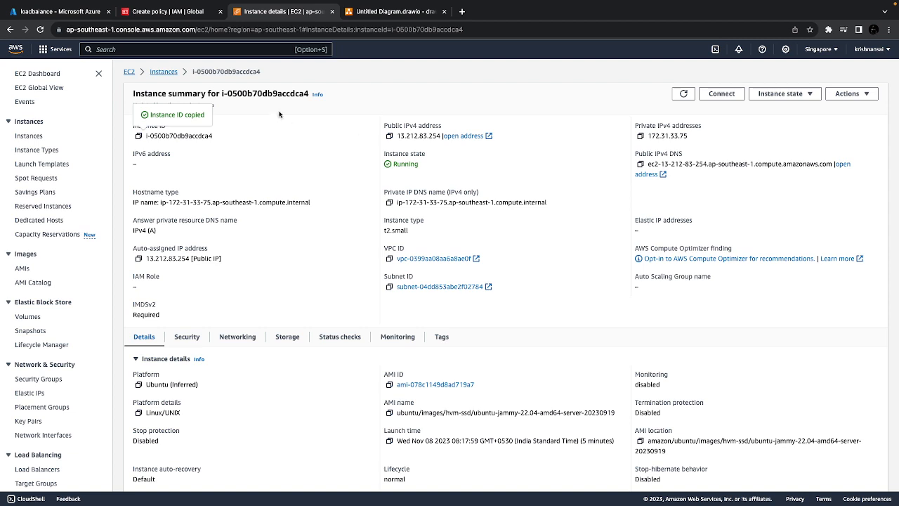
click(684, 95)
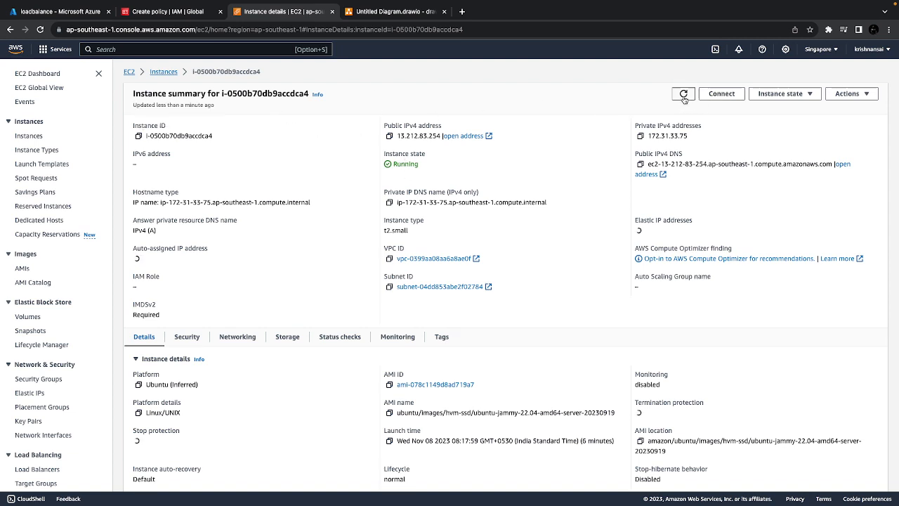
click(145, 6)
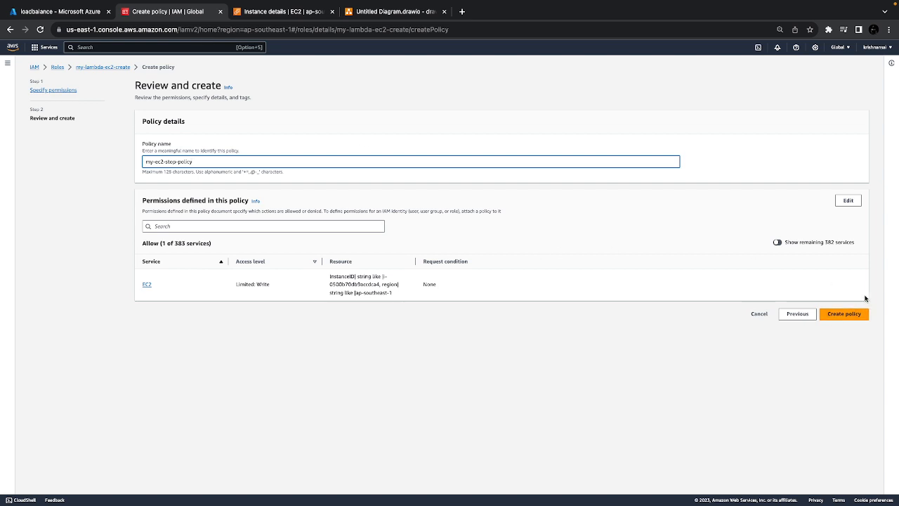
click(845, 313)
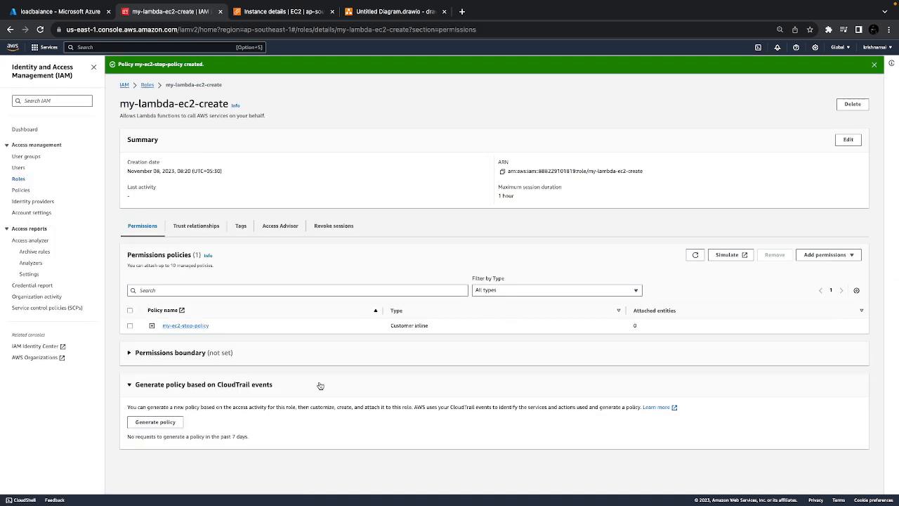
Look over the EC2 instance's summary and the IAM dashboard
click(277, 12)
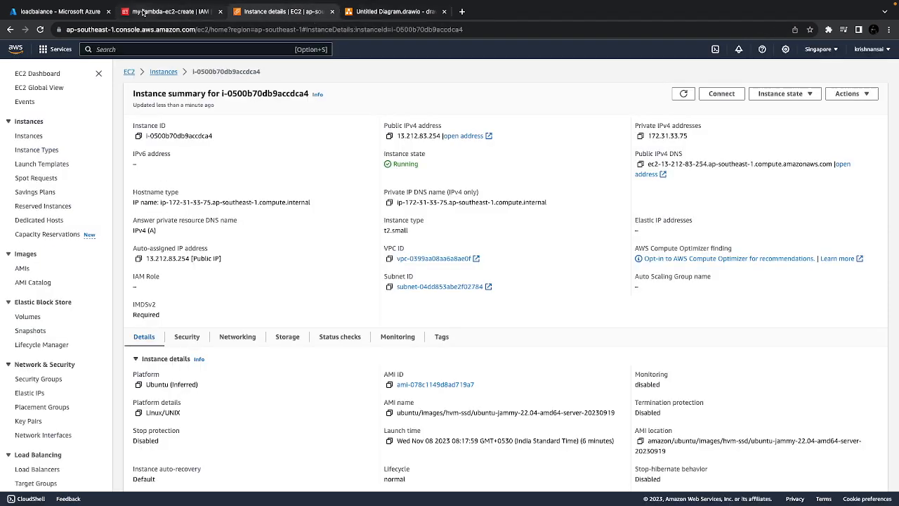
click(144, 12)
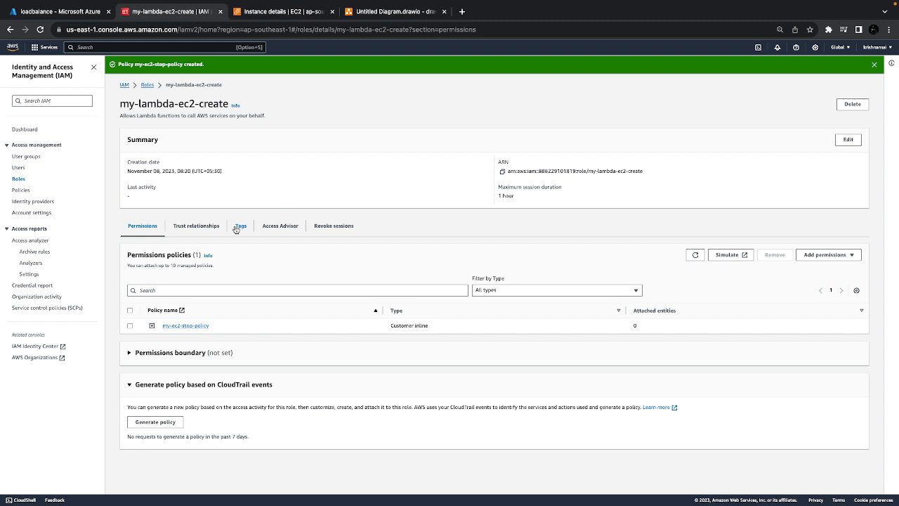
click(125, 85)
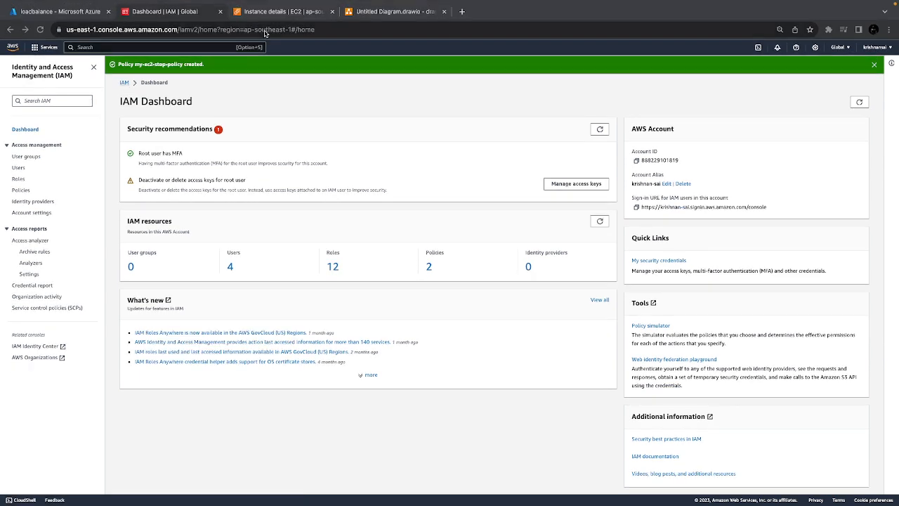
click(266, 13)
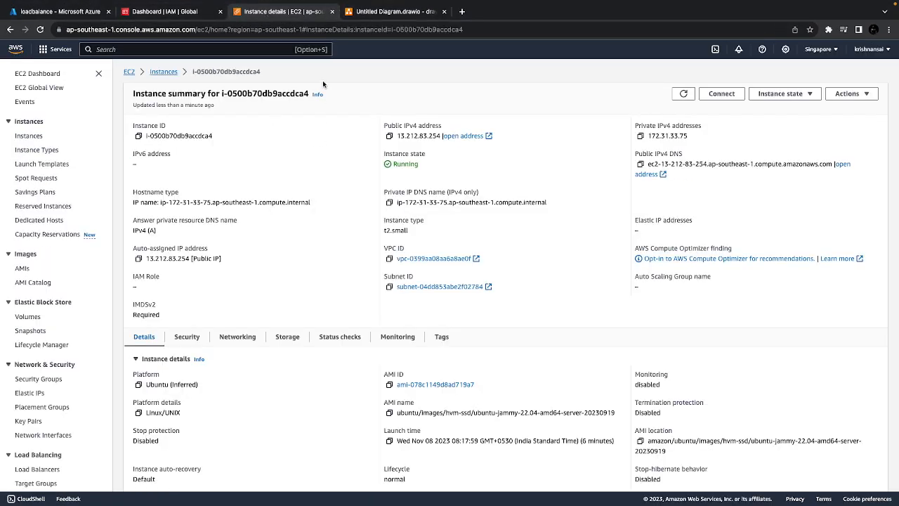
click(171, 12)
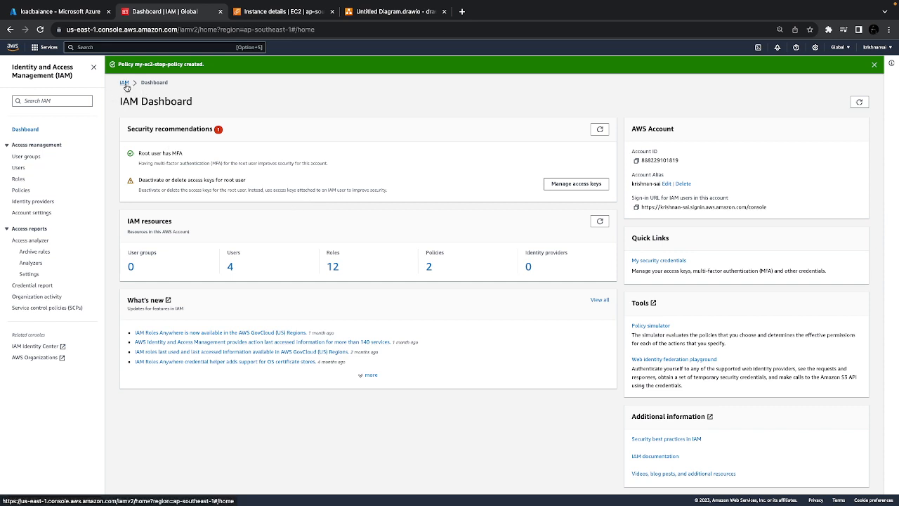
Search the AWS services for Lambda and start creating a new function there
click(136, 47)
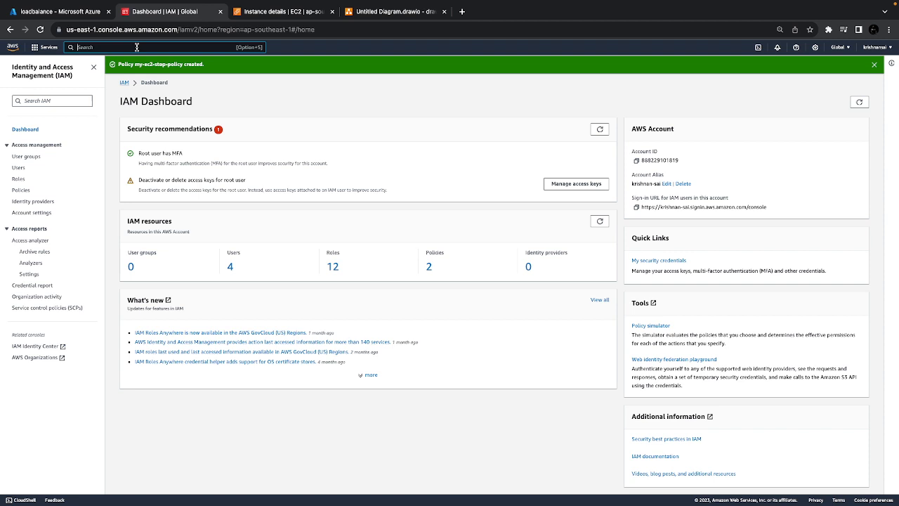
text(lam)
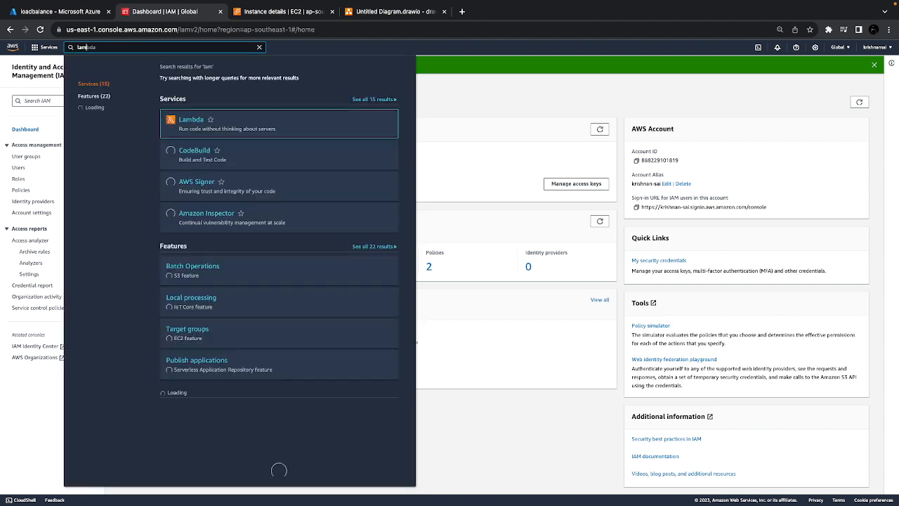
click(185, 121)
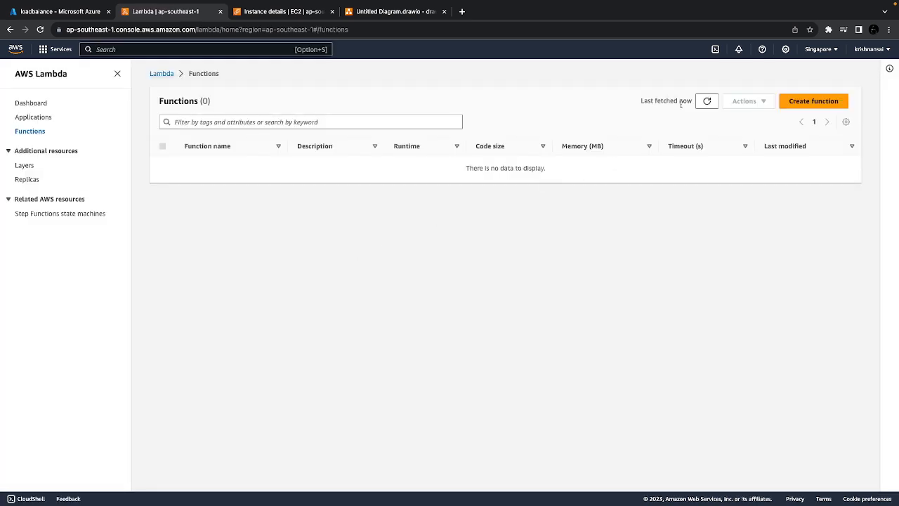
click(813, 101)
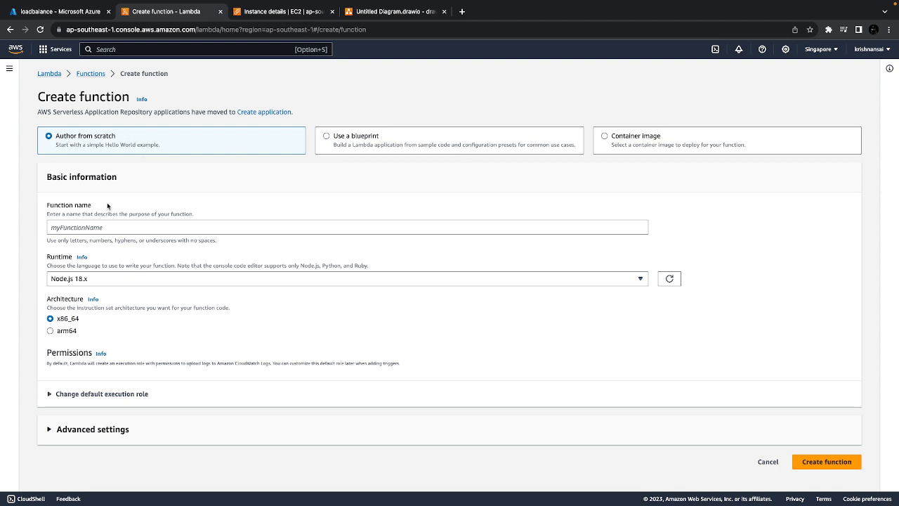
Name the Lambda function my-fun-ec2 and set its runtime to Python 3.9
click(78, 226)
text(my-fun-ec2)
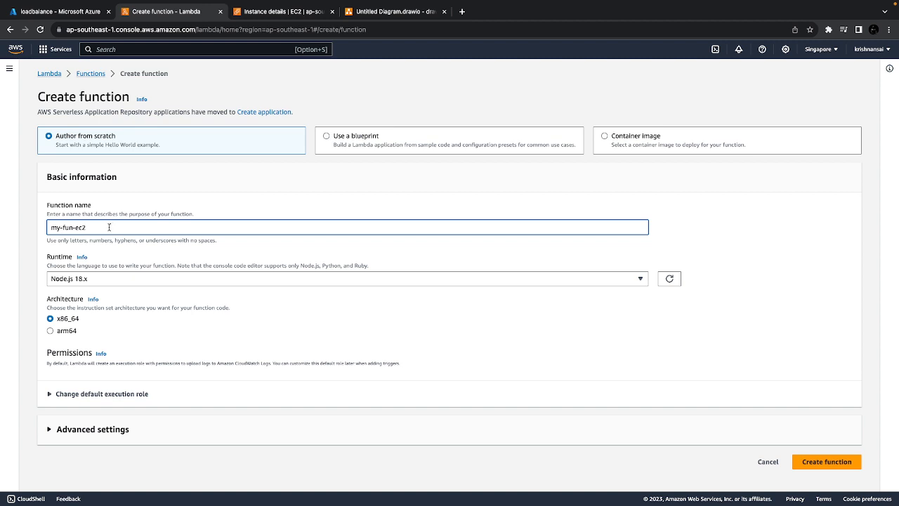
click(70, 278)
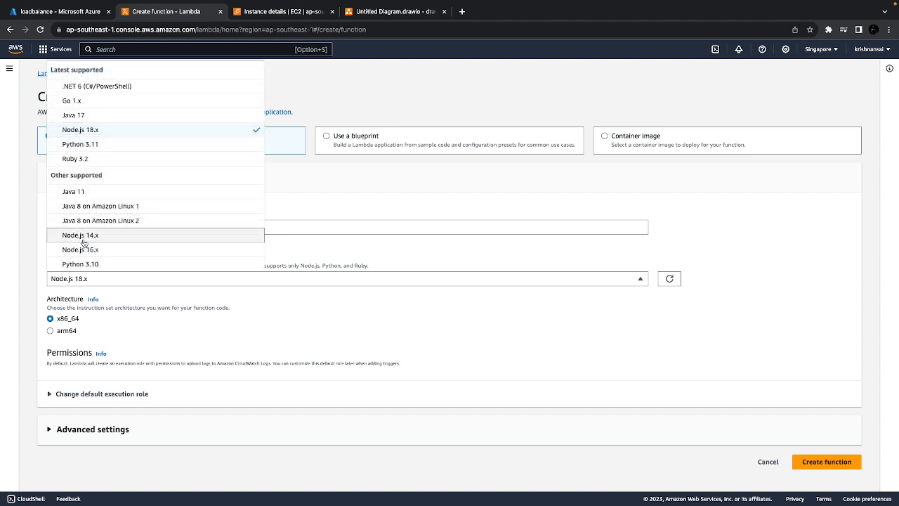
scroll(82, 243, down, 3)
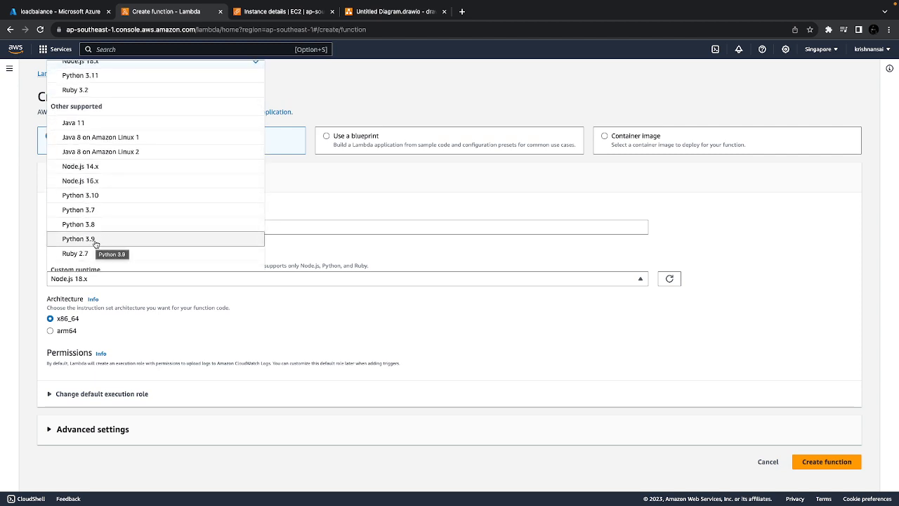
click(96, 239)
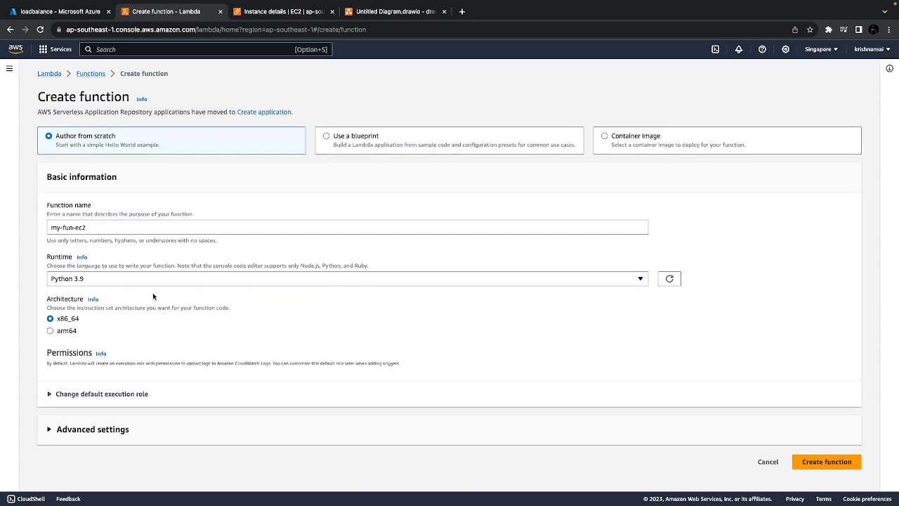
Assign the existing role my-lambda-ec2-create as the function's execution role and create the function
click(71, 395)
scroll(71, 396, down, 2)
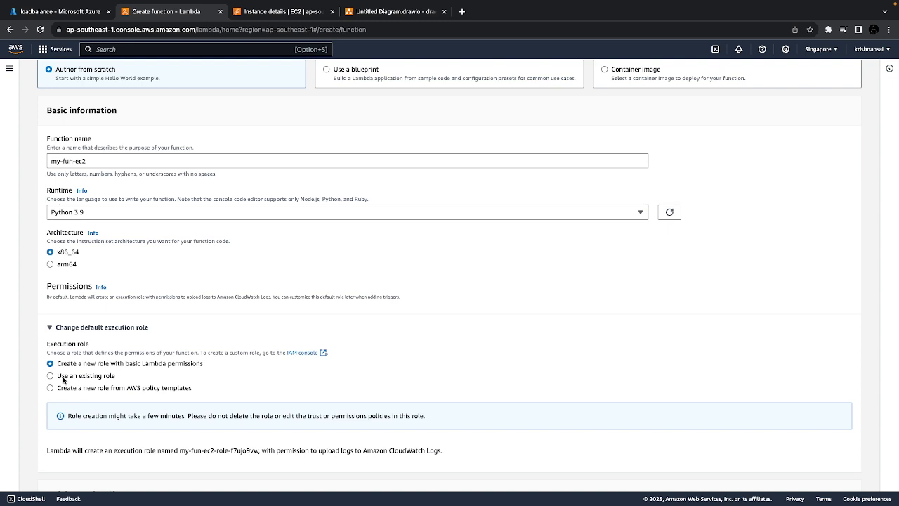
click(64, 378)
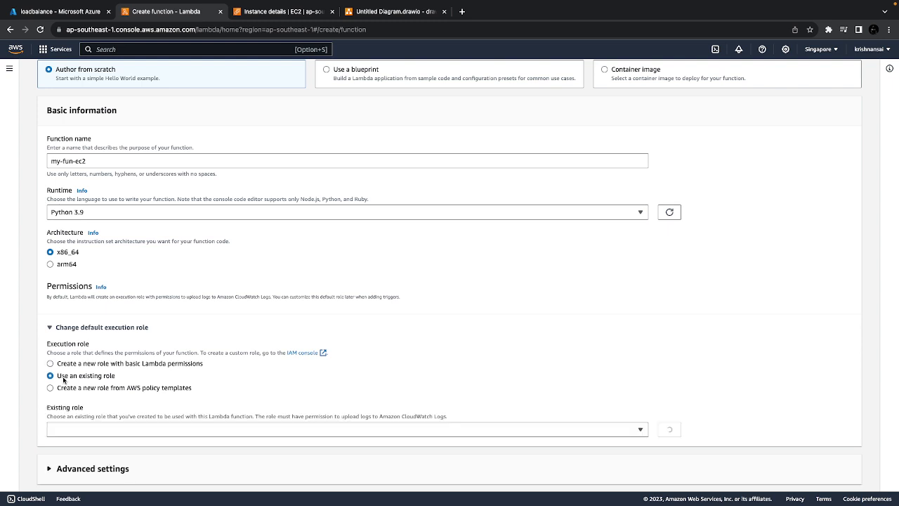
click(60, 431)
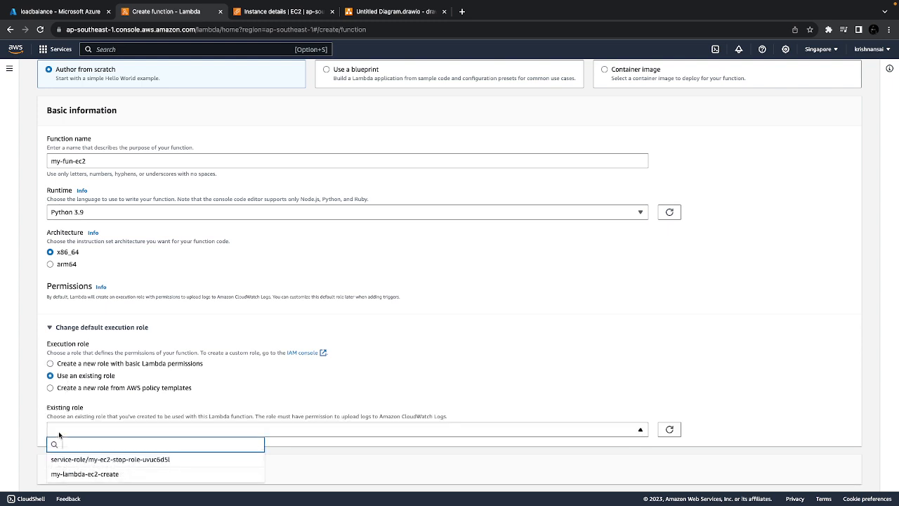
click(79, 475)
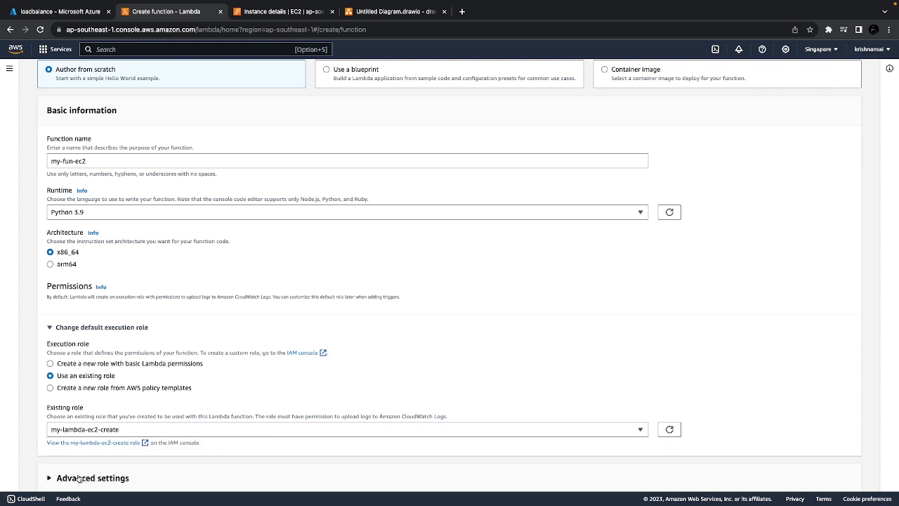
scroll(186, 362, down, 2)
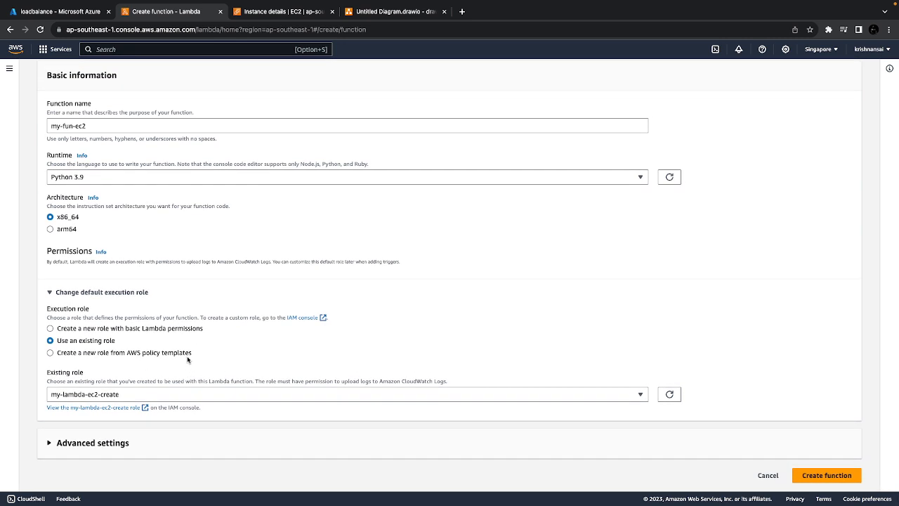
click(806, 476)
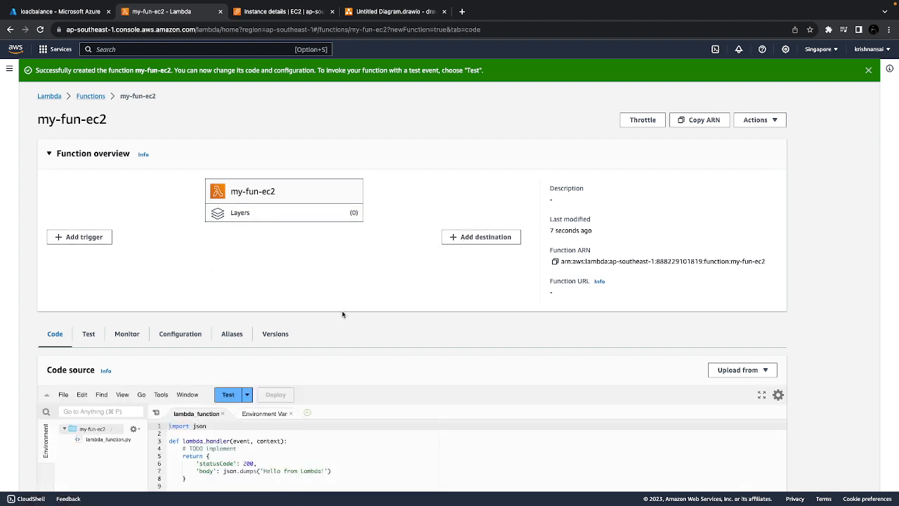
scroll(285, 372, down, 1)
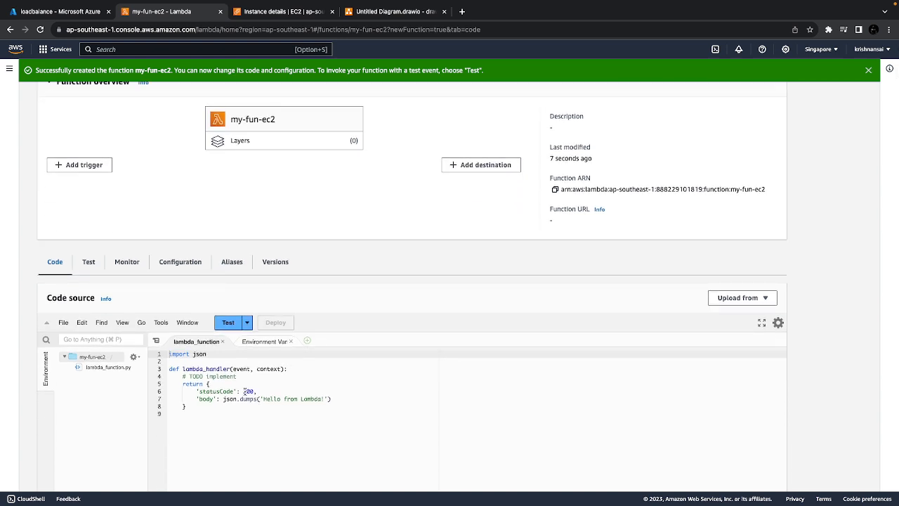
click(227, 322)
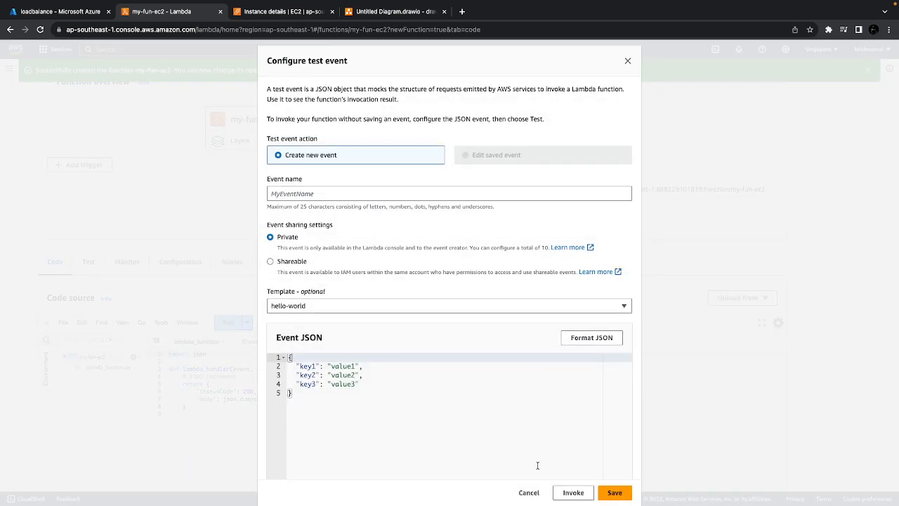
click(396, 197)
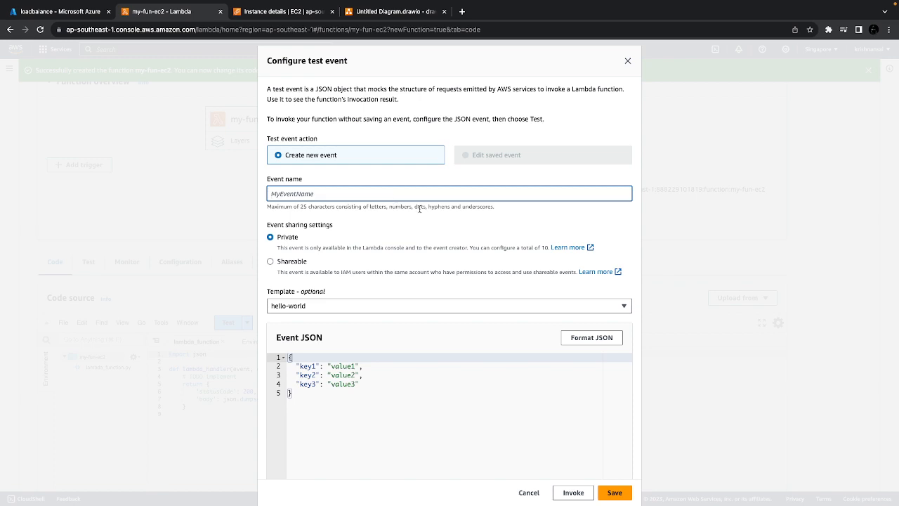
click(528, 492)
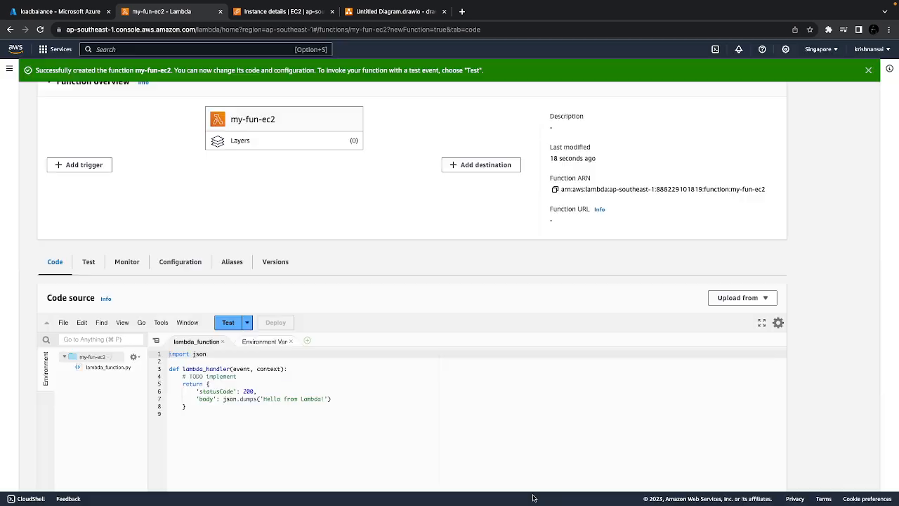
Look over the new function's page, including its runtime settings and the default code in lambda_function.py
scroll(476, 361, down, 3)
scroll(476, 362, down, 3)
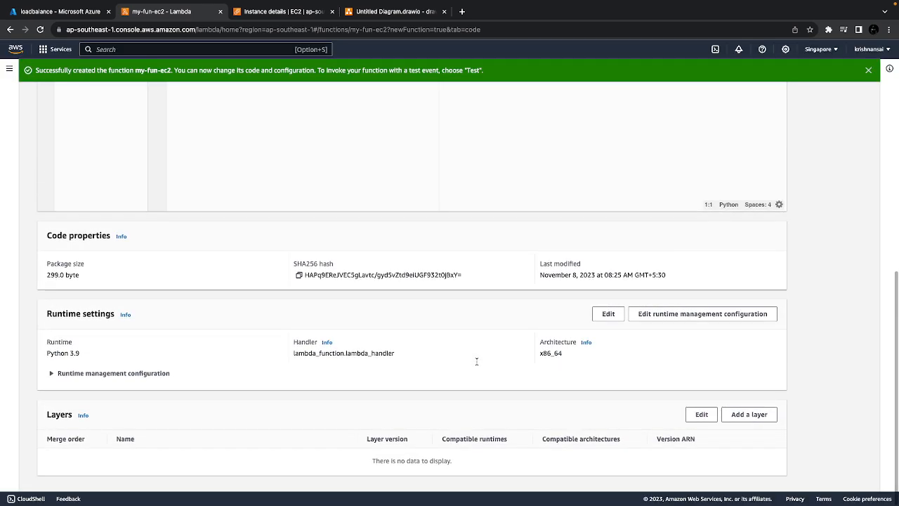
scroll(476, 361, up, 6)
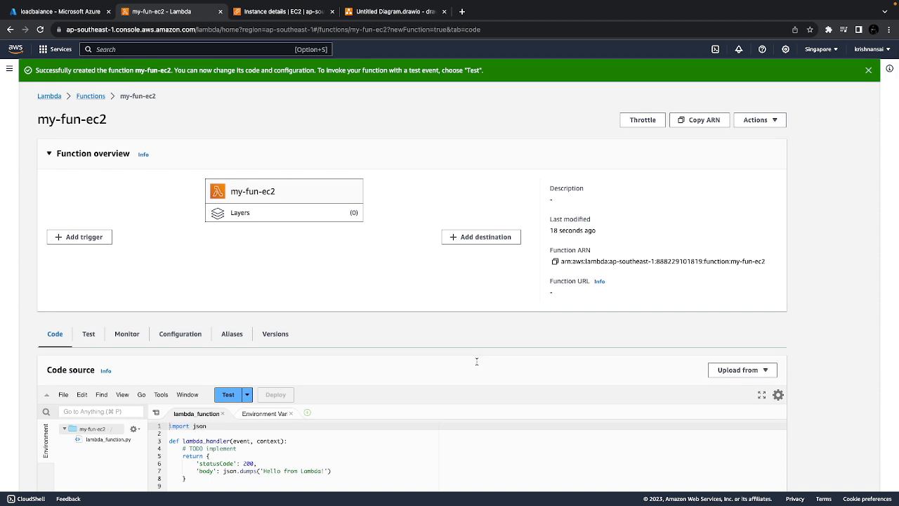
scroll(476, 361, down, 1)
click(335, 450)
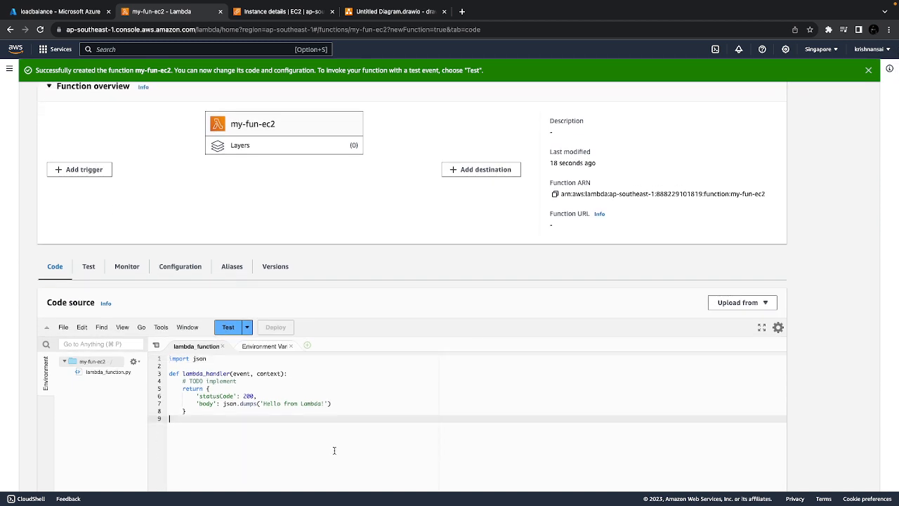
drag(281, 430, 178, 383)
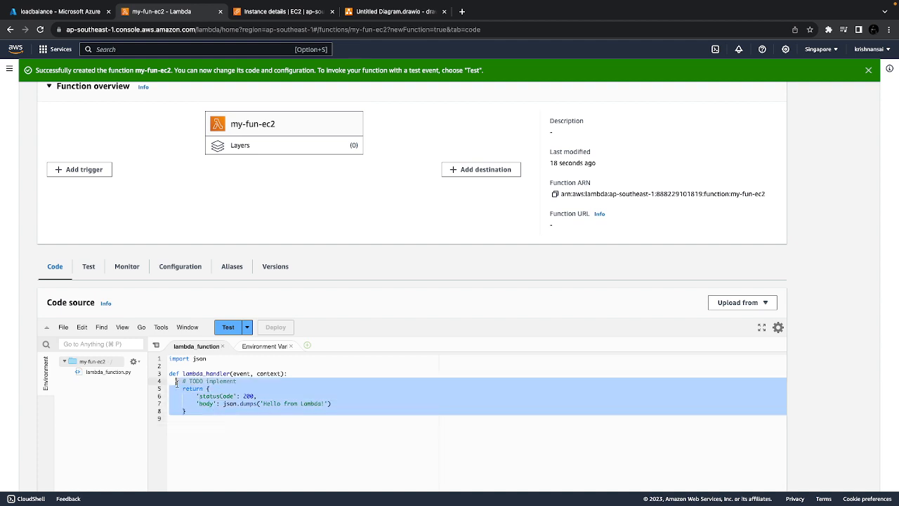
click(258, 431)
click(112, 373)
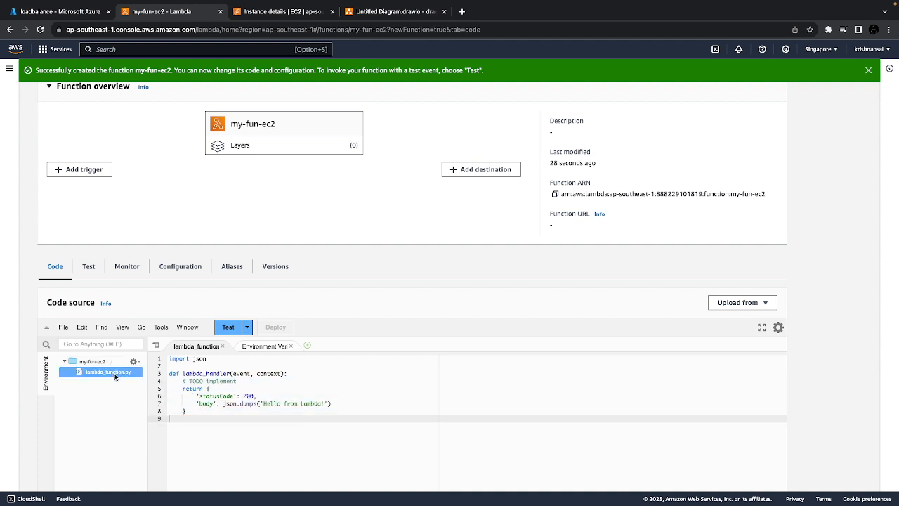
click(243, 429)
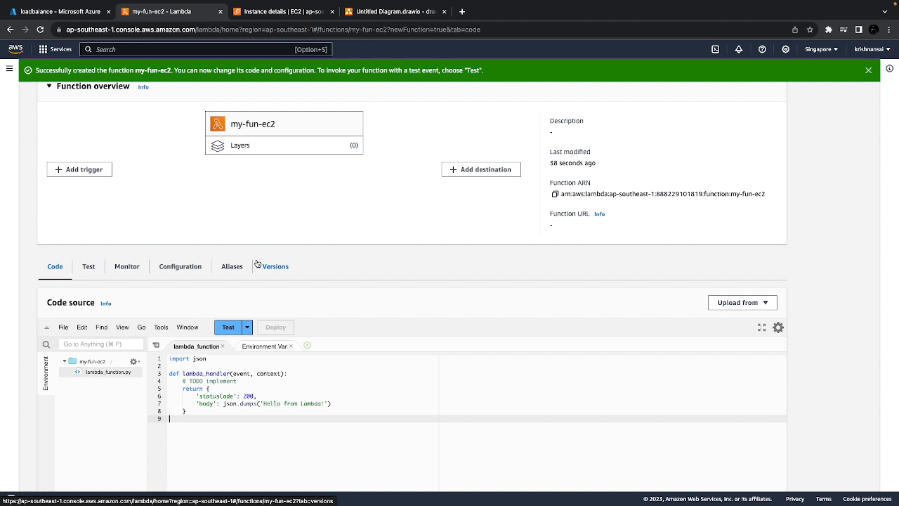
Search the web for "aws lambda to stop ec2 instance python" and open the AWS re:Post article on stopping and starting instances
click(463, 12)
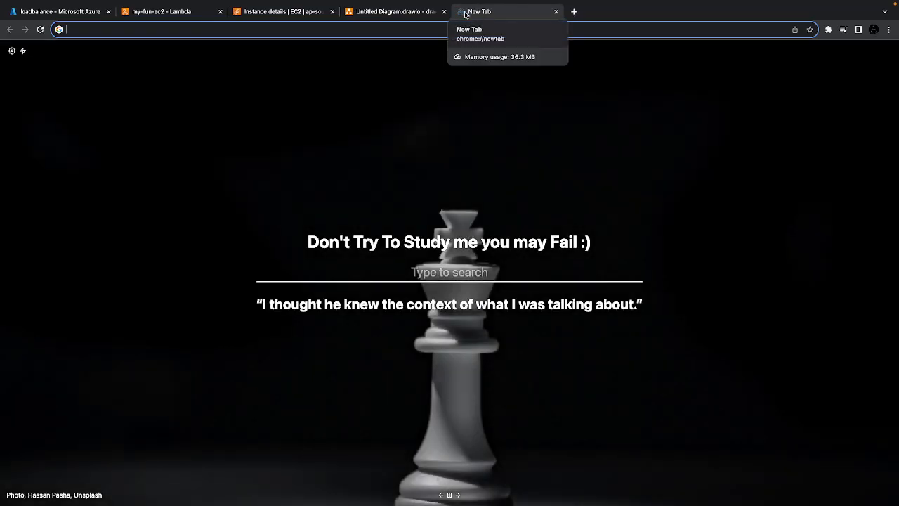
text(aws)
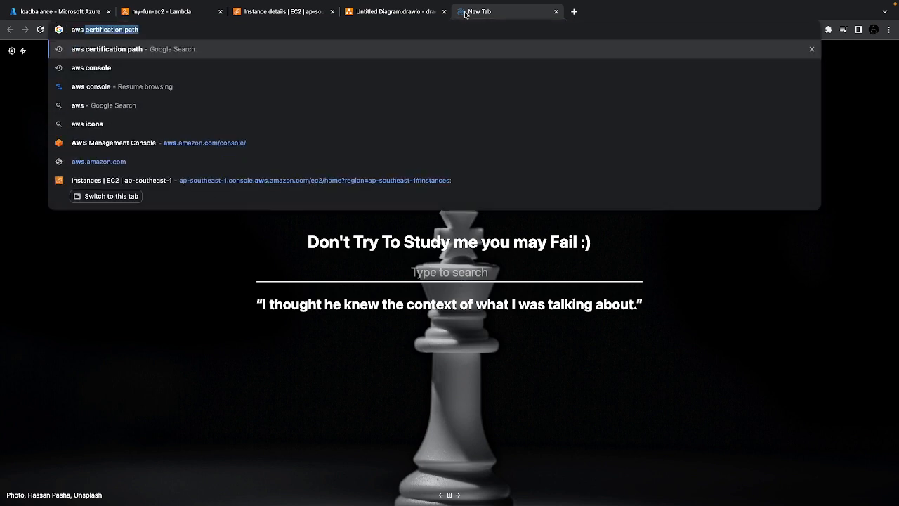
text( lam)
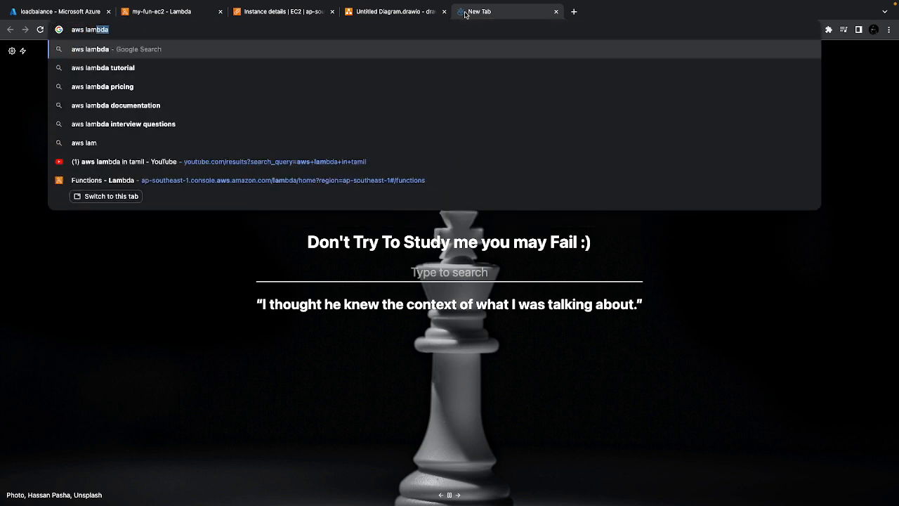
text(bda )
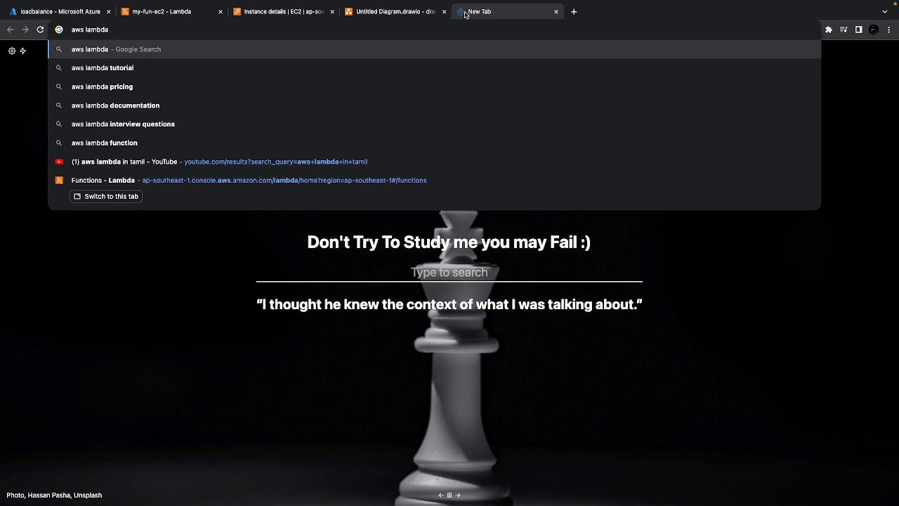
text(to )
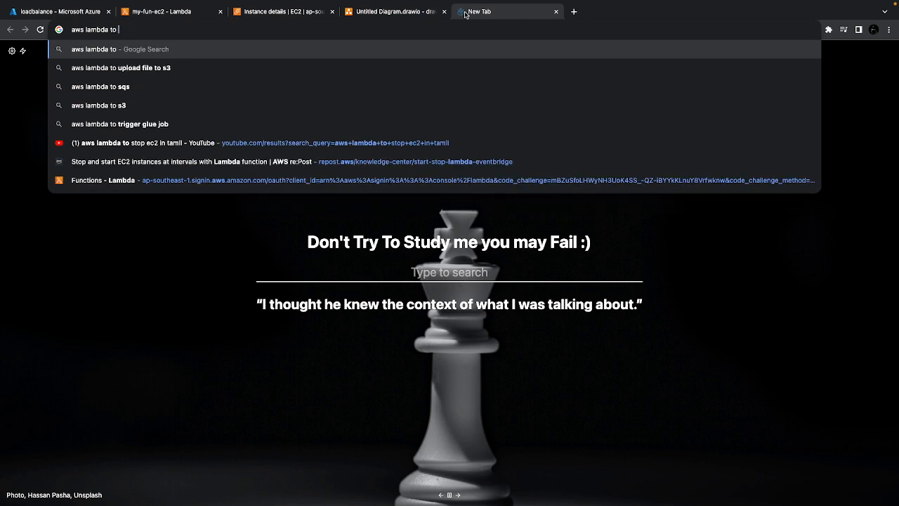
text(stop)
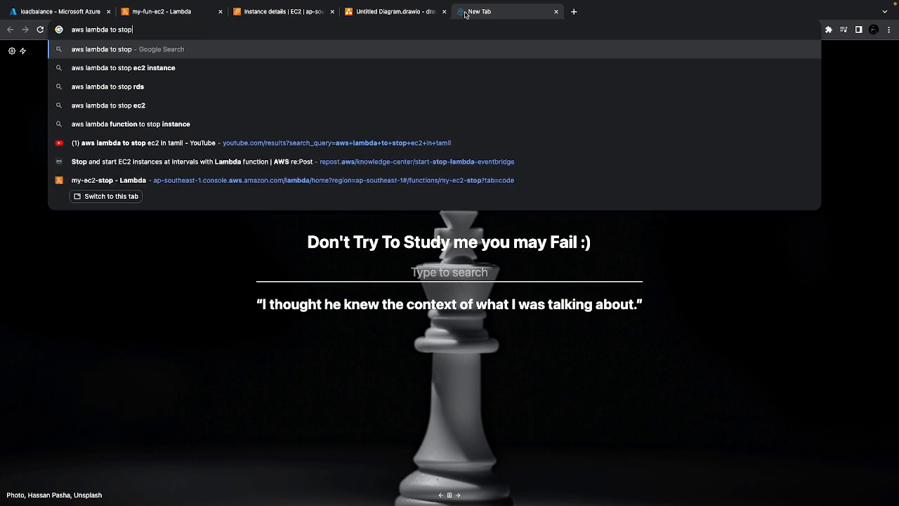
text( ec2)
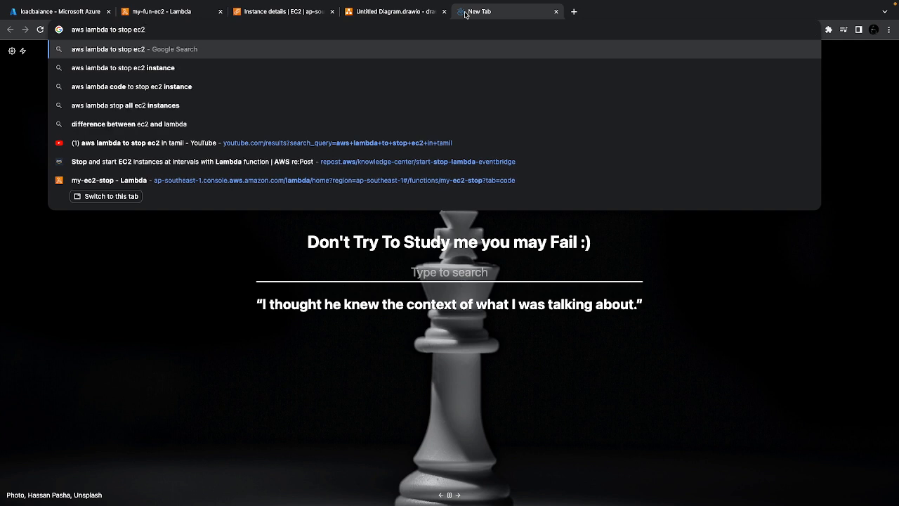
text( instance )
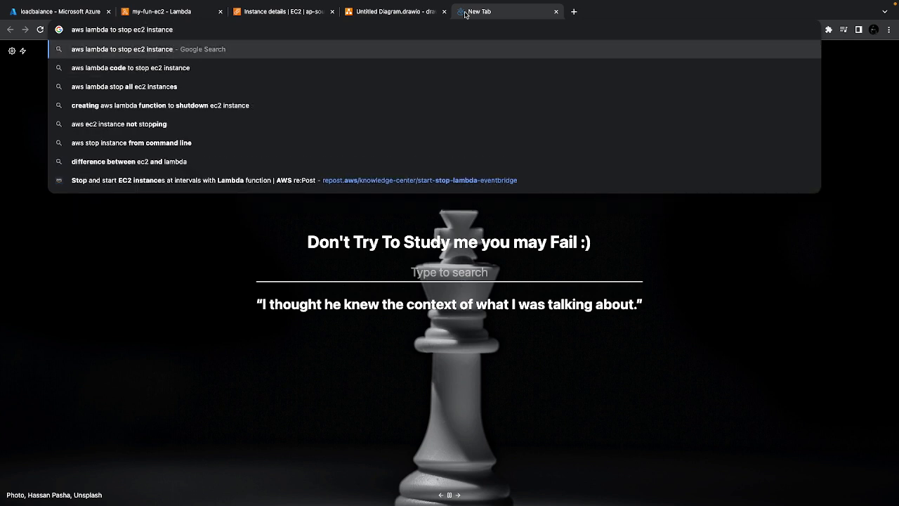
text(python)
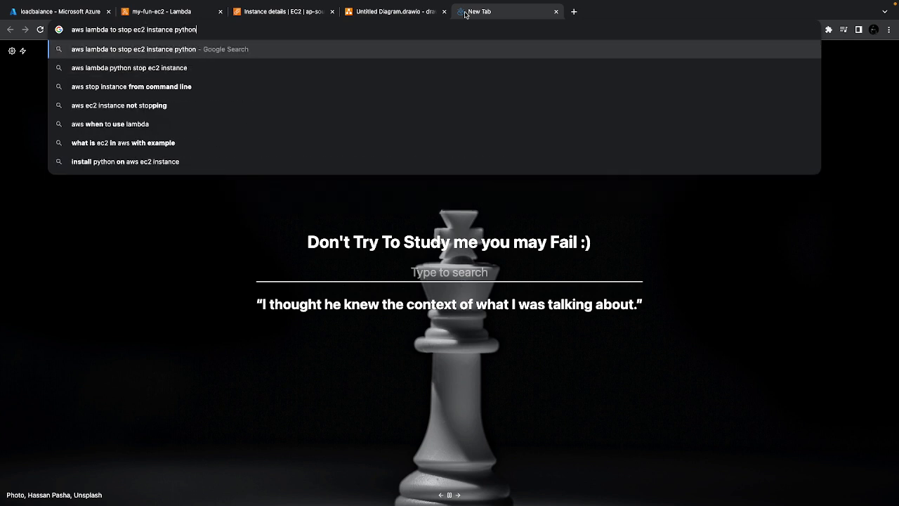
key(Return)
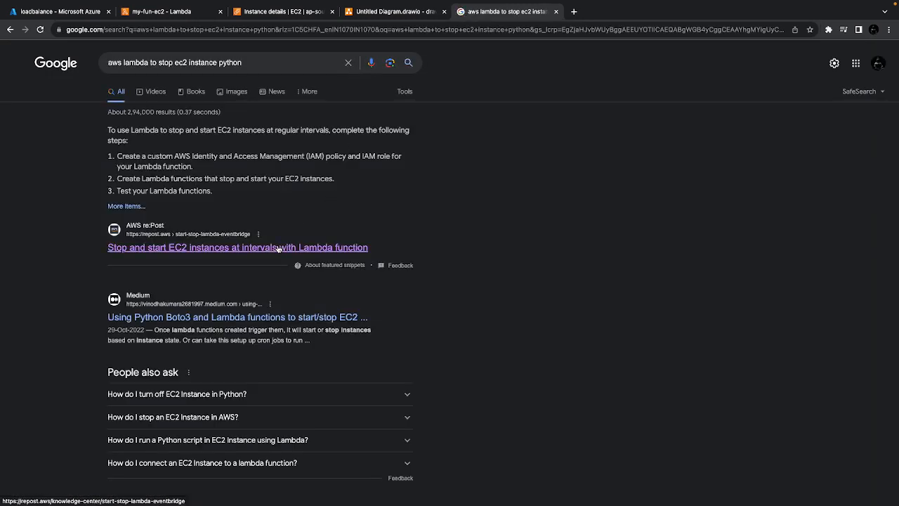
click(279, 249)
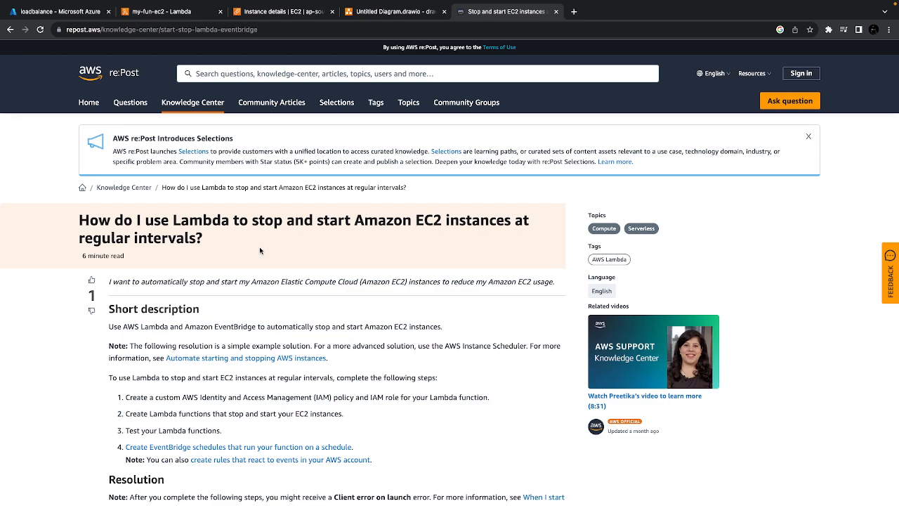
Copy the article's boto3 code for stopping instances and replace all of the my-fun-ec2 function's default code with it
scroll(259, 250, down, 12)
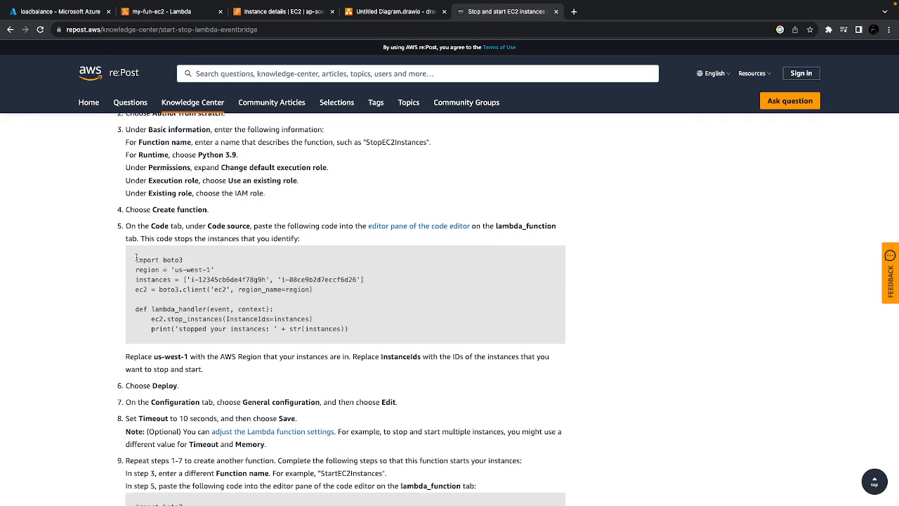
drag(136, 258, 361, 335)
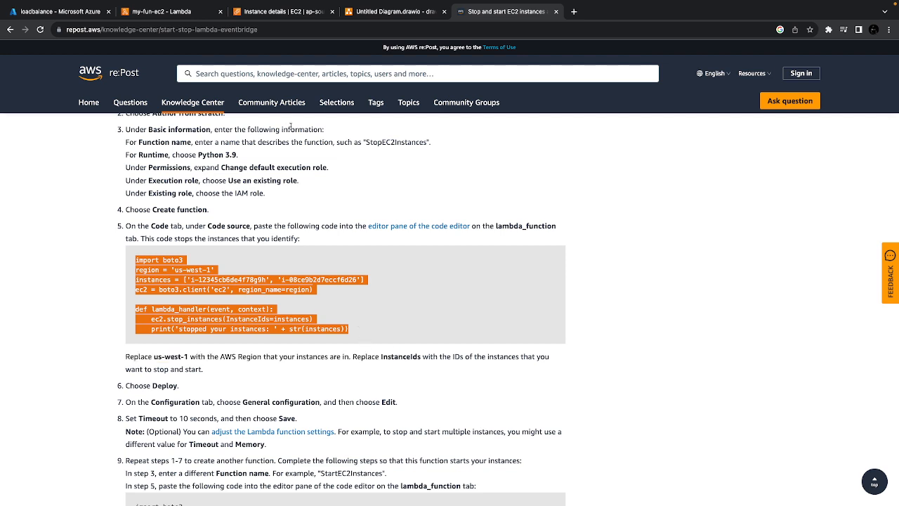
click(259, 12)
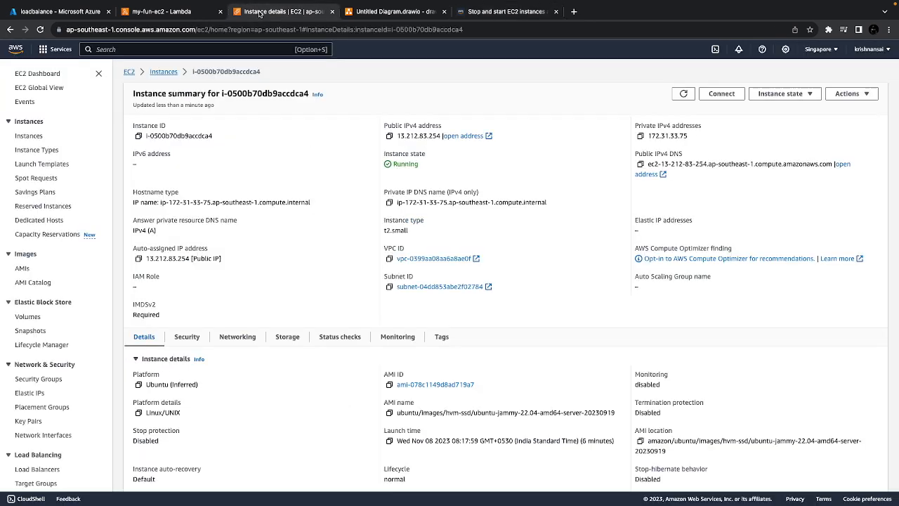
click(158, 11)
click(225, 404)
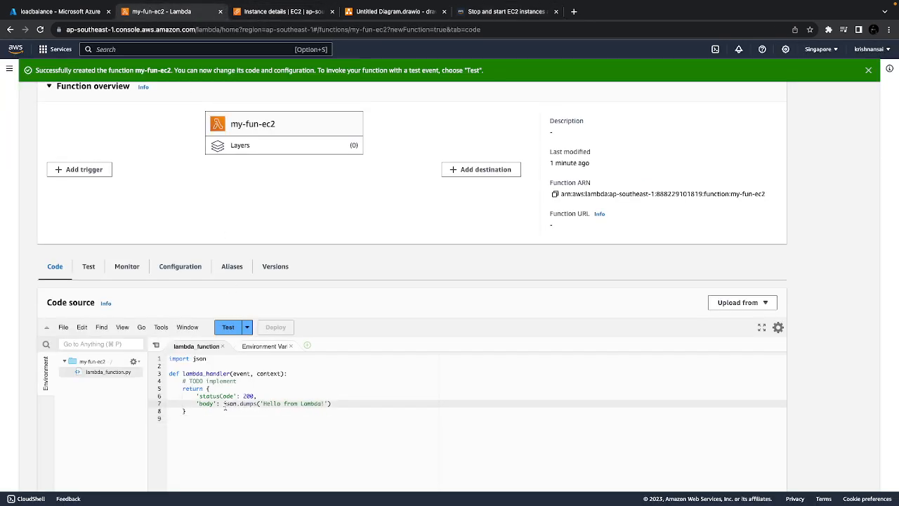
key(super+a)
text(import boto3 region = 'us-west-1' instances = ['i-12345cb6de4f76g9h', 'i-08ce9b2d7eccf6d26'] ec2 = boto3.client('ec2', region_name=region)  def lambda_handler(event, context):     ec2.stop_instances(InstanceIds=instances)     print('stopped your instances: ' + str(instances)))
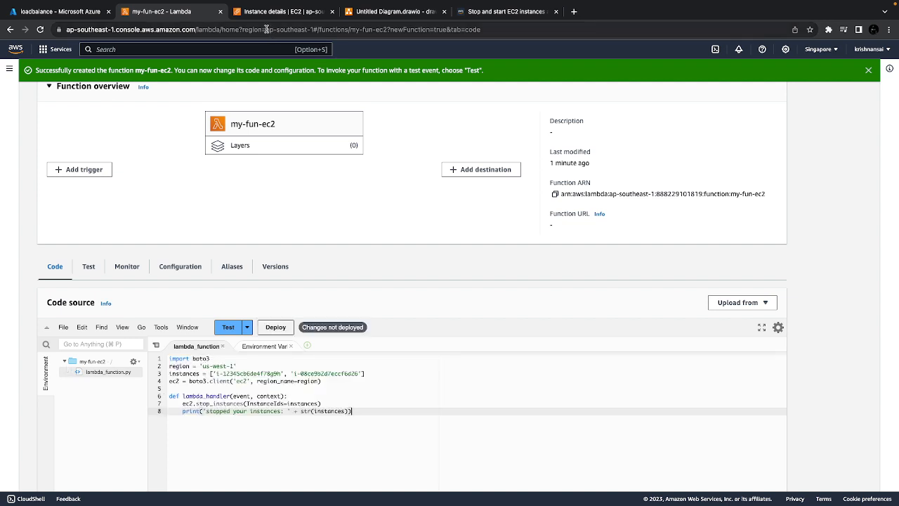
Set the region variable in the function code to ap-southeast-1, copied from the console's web address
drag(266, 30, 311, 32)
key(super+c)
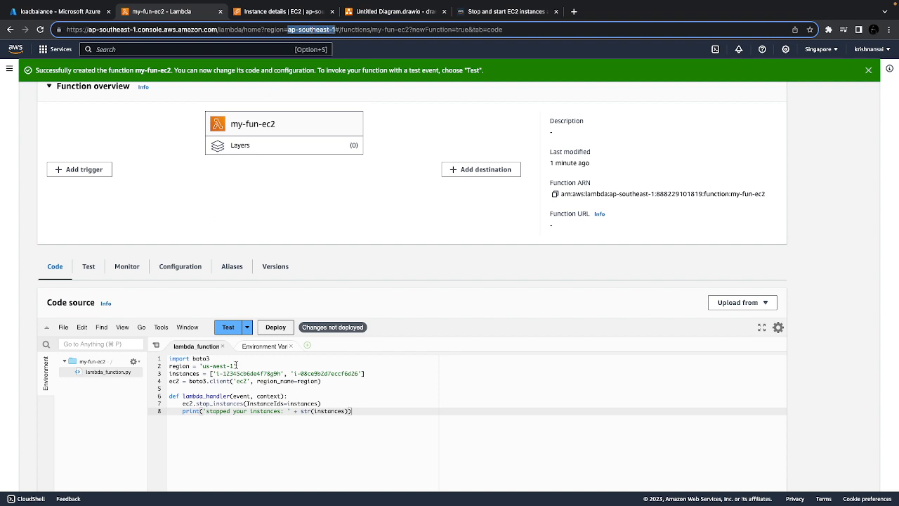
drag(237, 366, 203, 366)
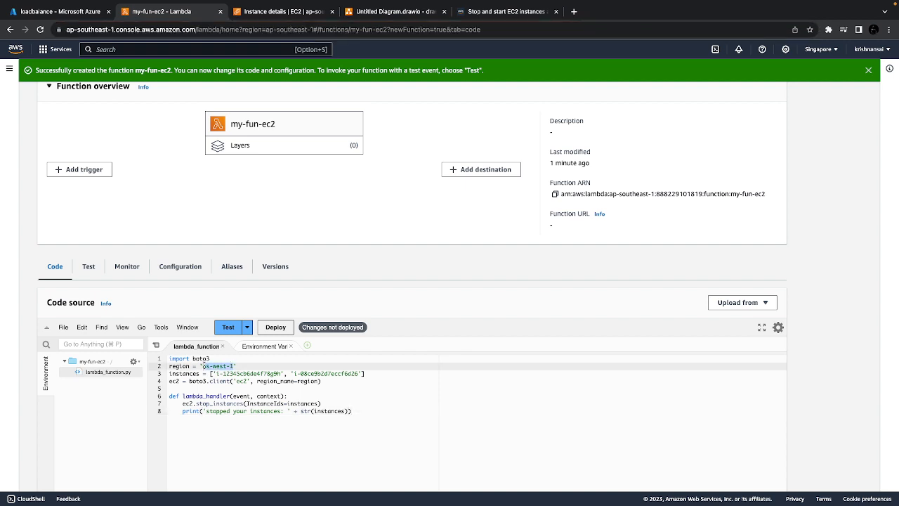
key(super+v)
Remove the second sample instance ID from the instances list in the function code
click(286, 373)
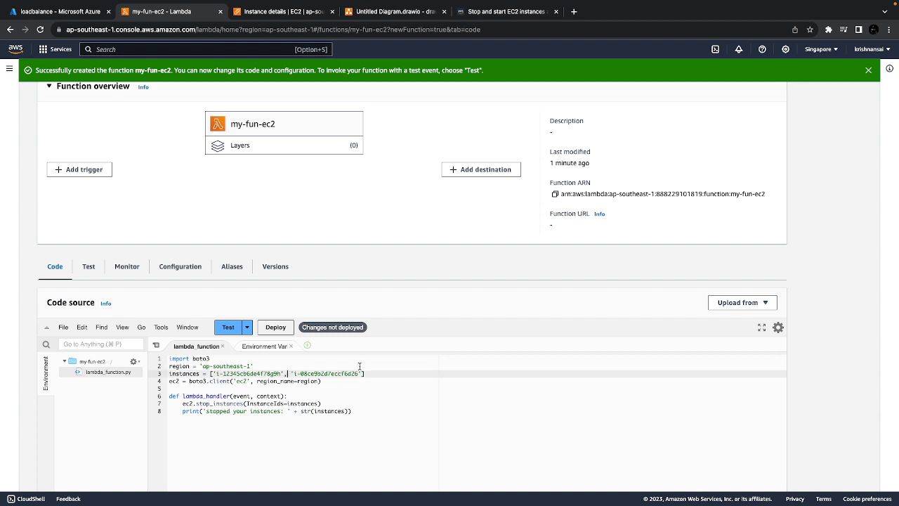
drag(361, 373, 212, 373)
drag(281, 373, 283, 375)
Copy the instance ID i-0500b70db9accdca4 from the EC2 instance summary and put it in place of the remaining sample ID, keeping it quoted
click(271, 11)
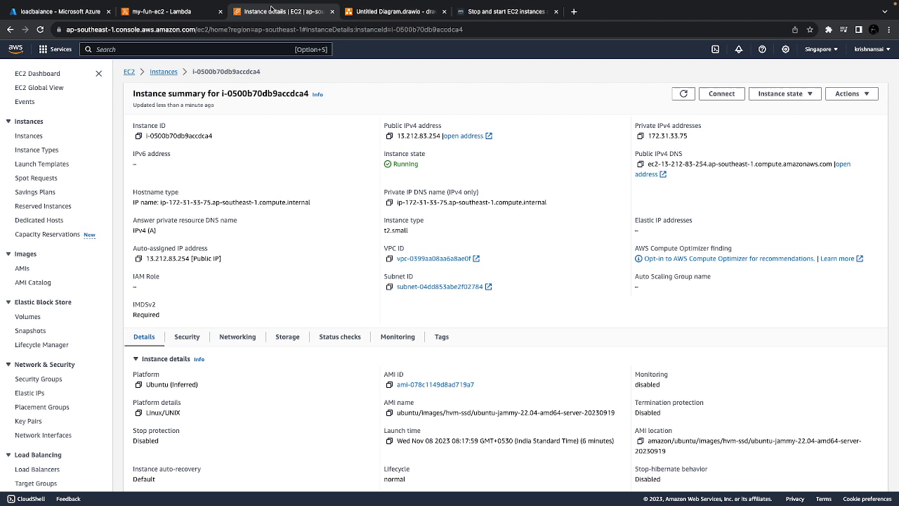
click(139, 137)
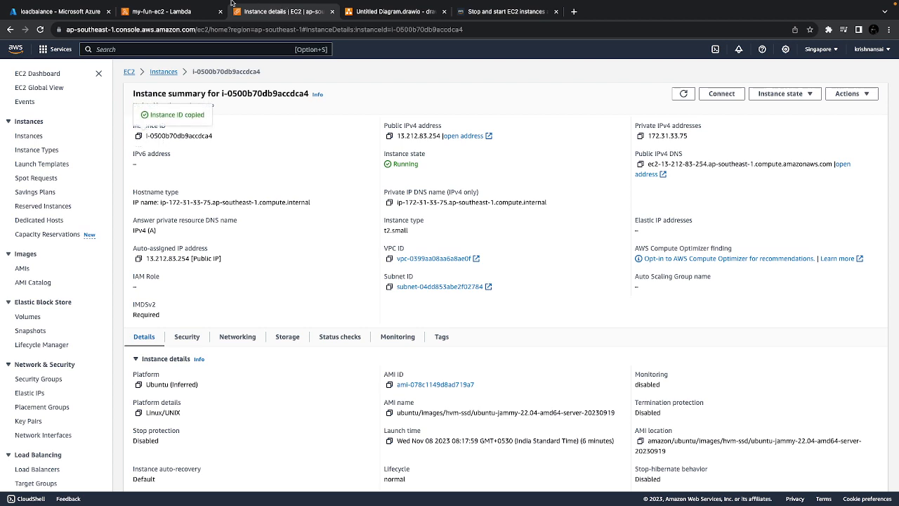
click(161, 11)
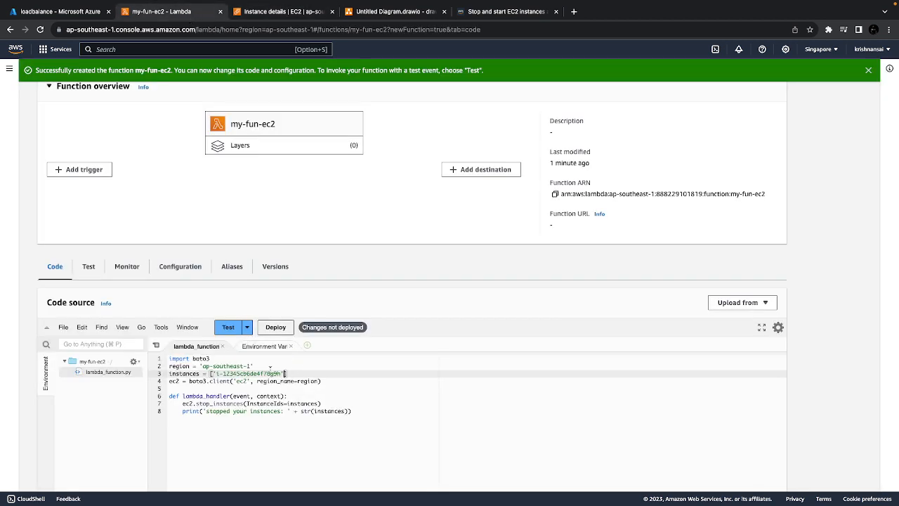
drag(284, 373, 215, 373)
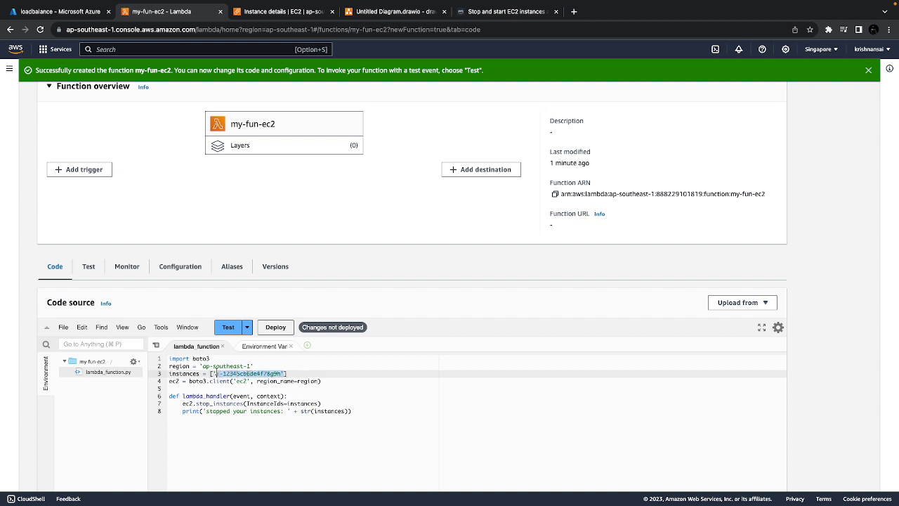
key(super+v)
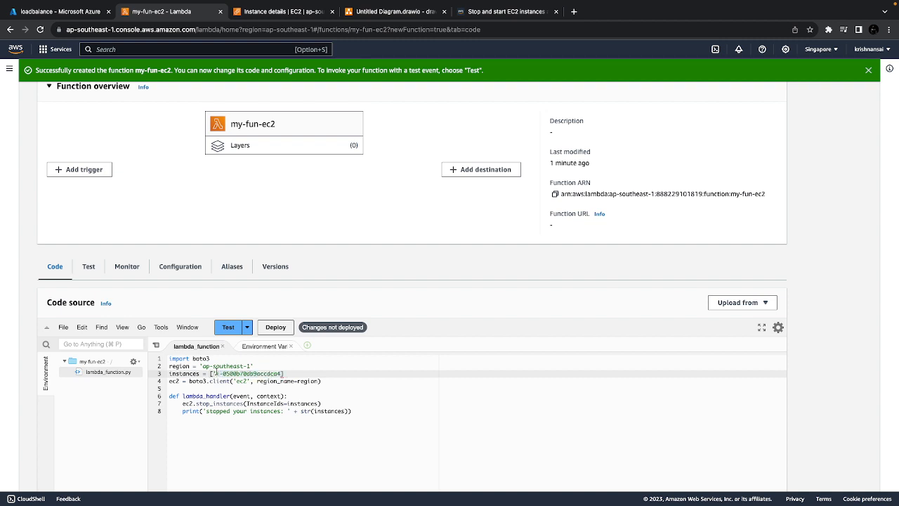
click(351, 368)
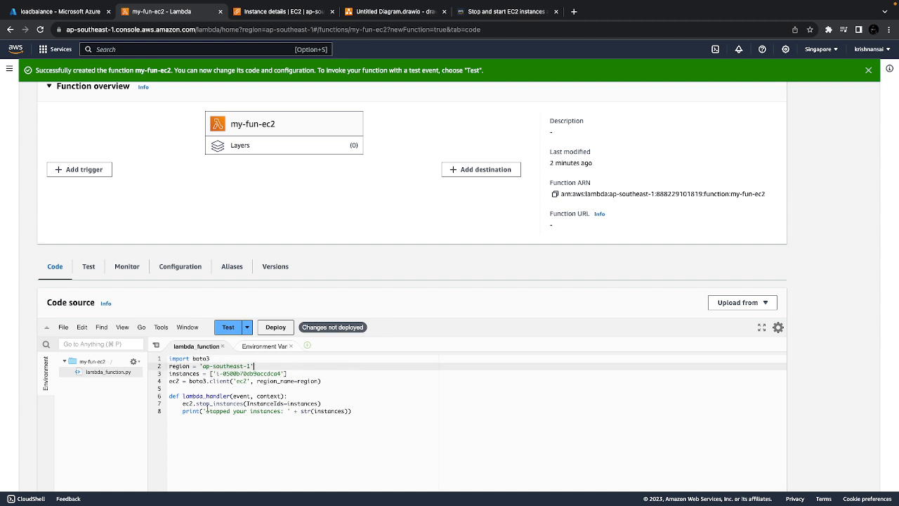
drag(210, 403, 198, 404)
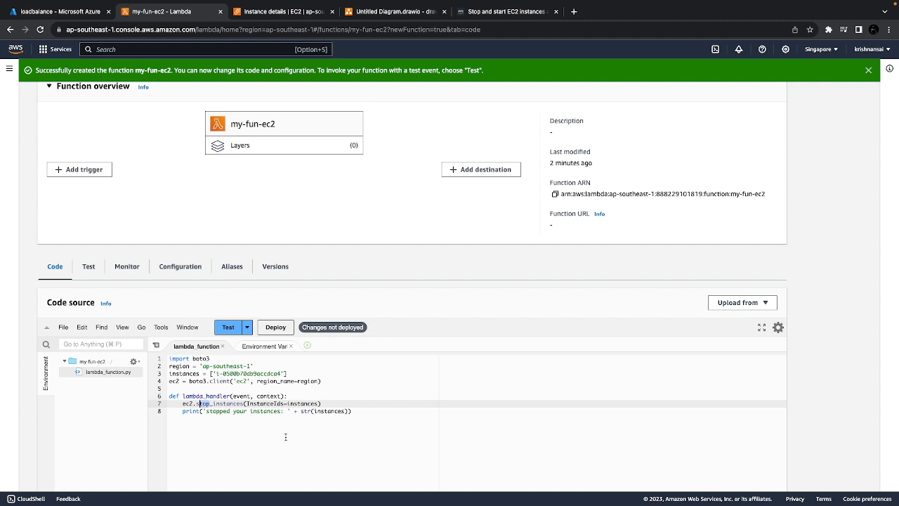
Refresh the EC2 instance's summary page to check its current state before running the function
click(332, 444)
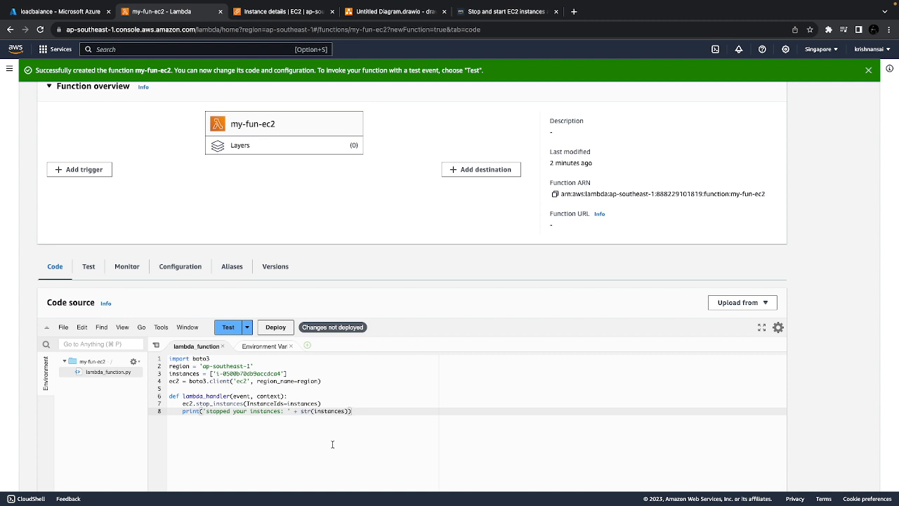
click(278, 11)
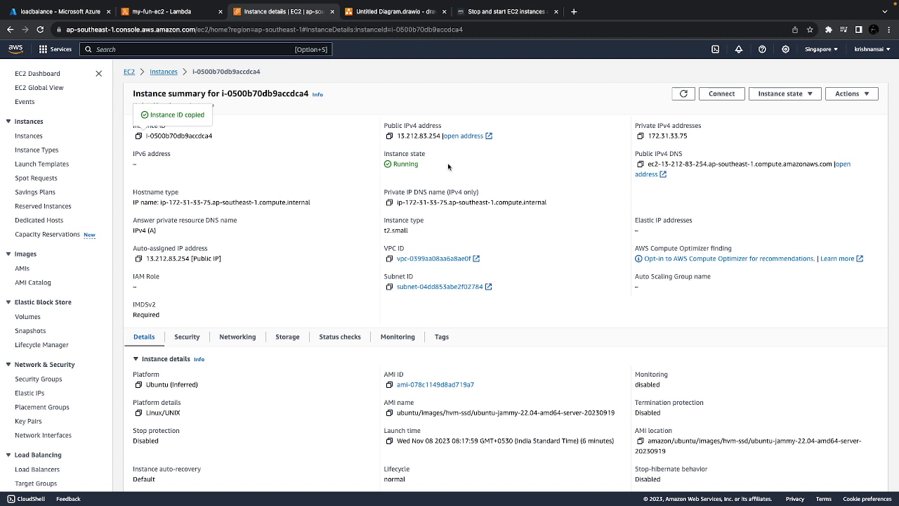
click(683, 93)
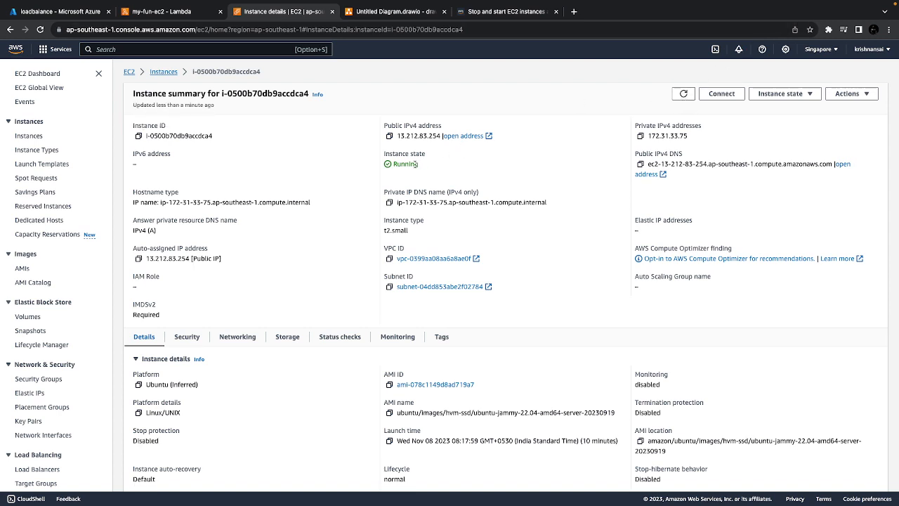
Deploy the my-fun-ec2 function code and save a new private test event named runmycode
click(161, 12)
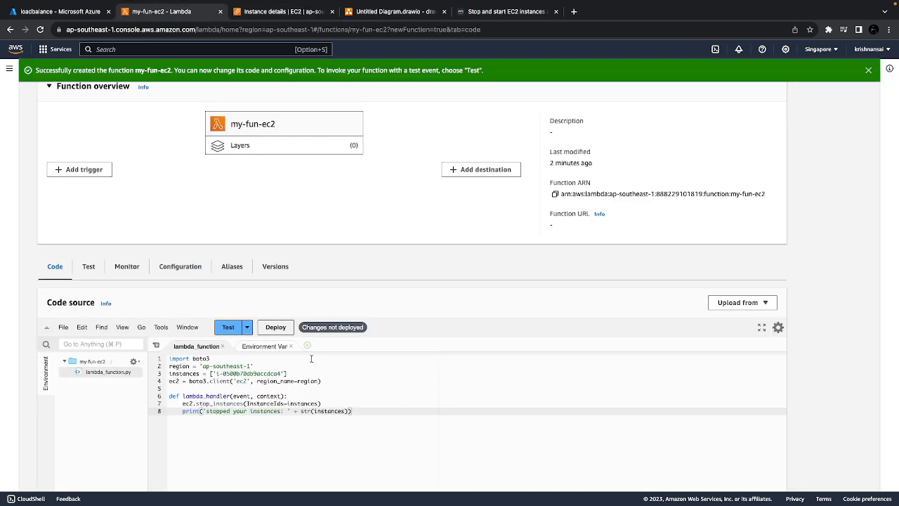
click(275, 327)
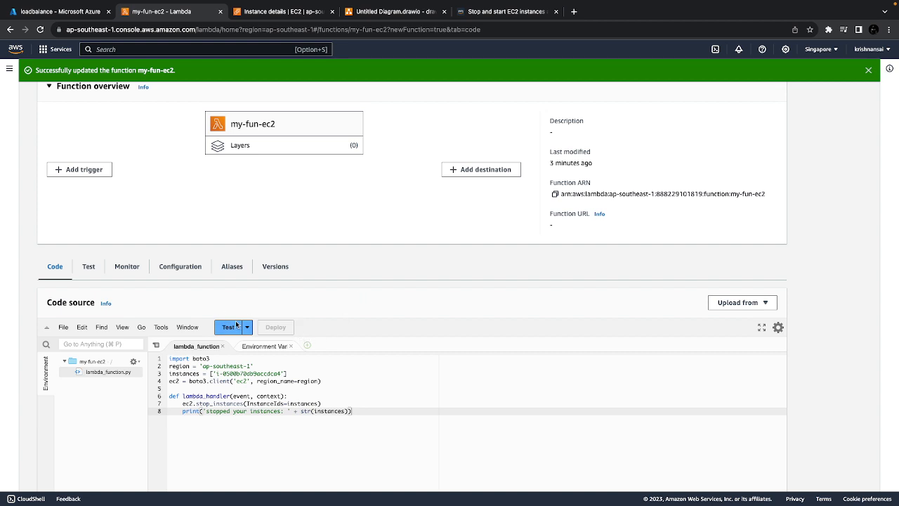
click(237, 328)
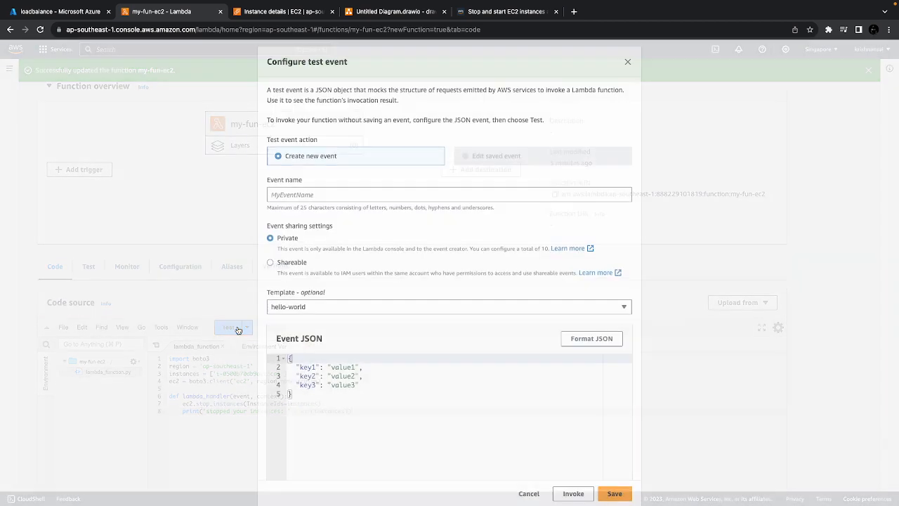
click(303, 196)
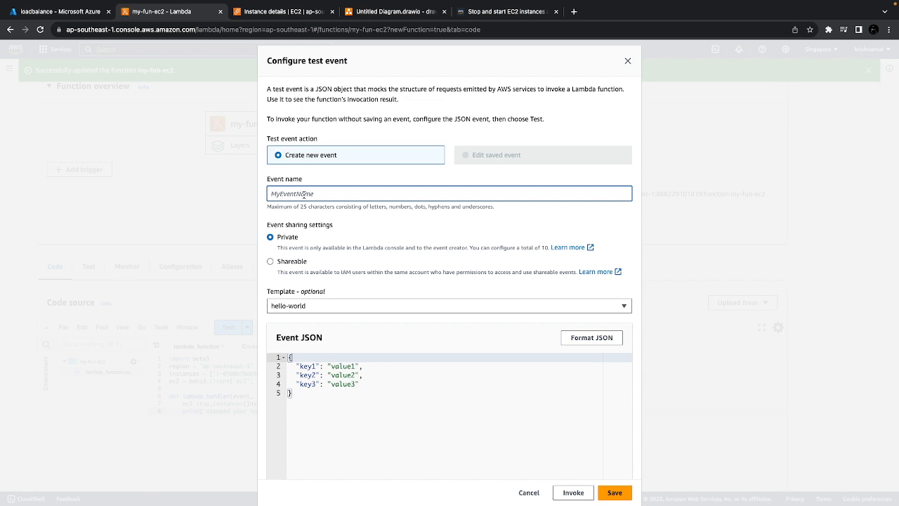
text(runmycode)
click(612, 493)
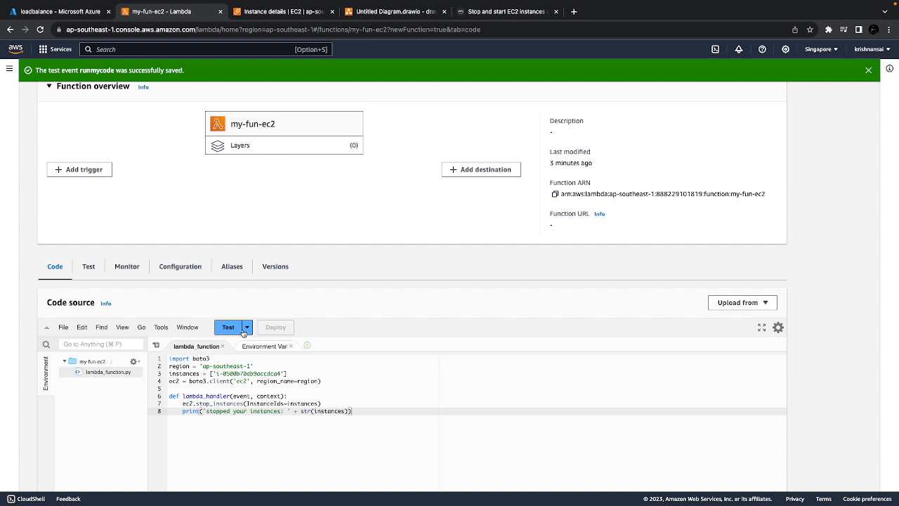
Run the my-fun-ec2 function with the runmycode test event
click(247, 328)
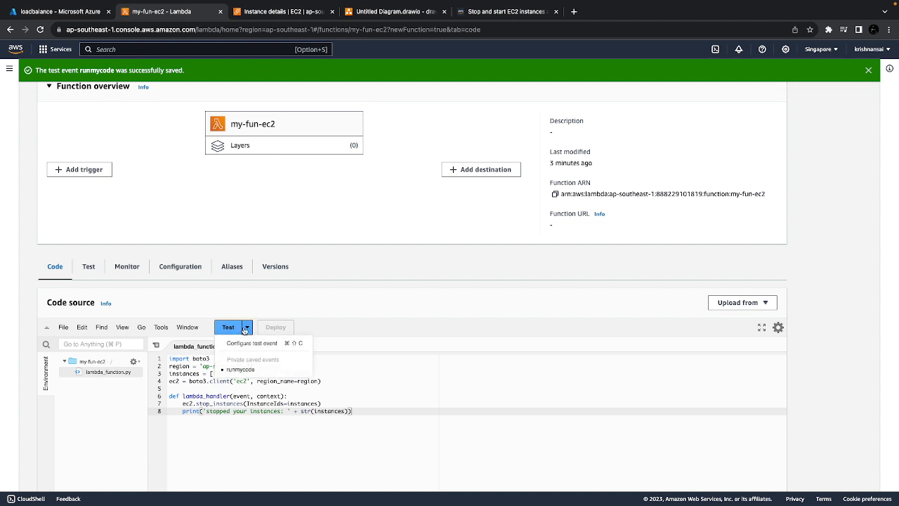
click(239, 370)
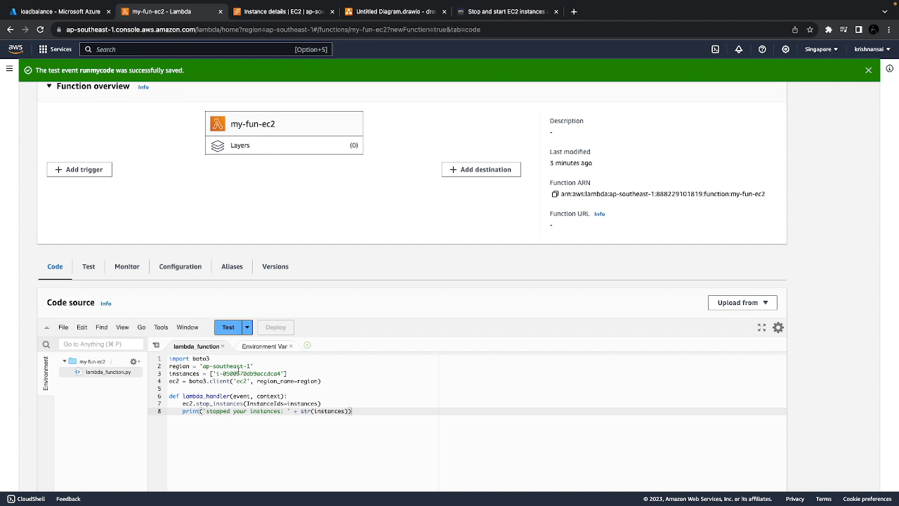
click(228, 327)
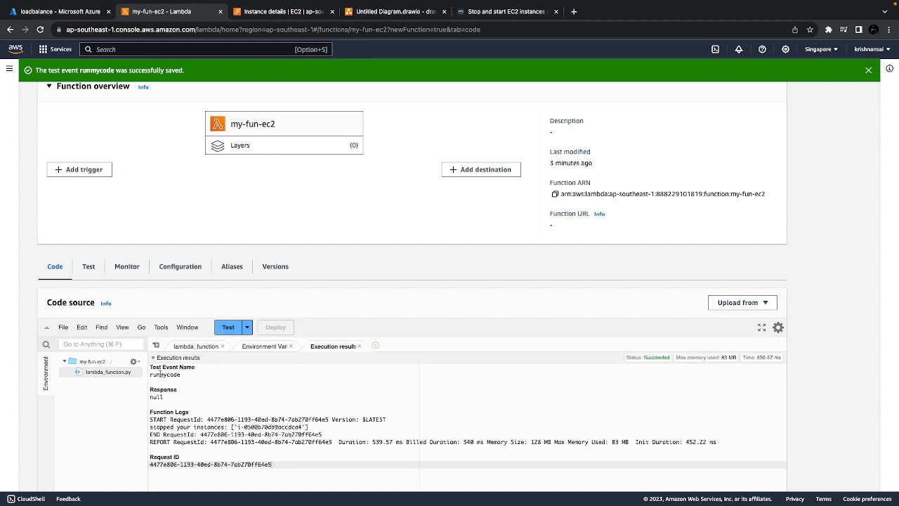
Review the run's event name, function logs, duration and memory size, and refresh the EC2 instance summary to check the instance's state
double_click(151, 375)
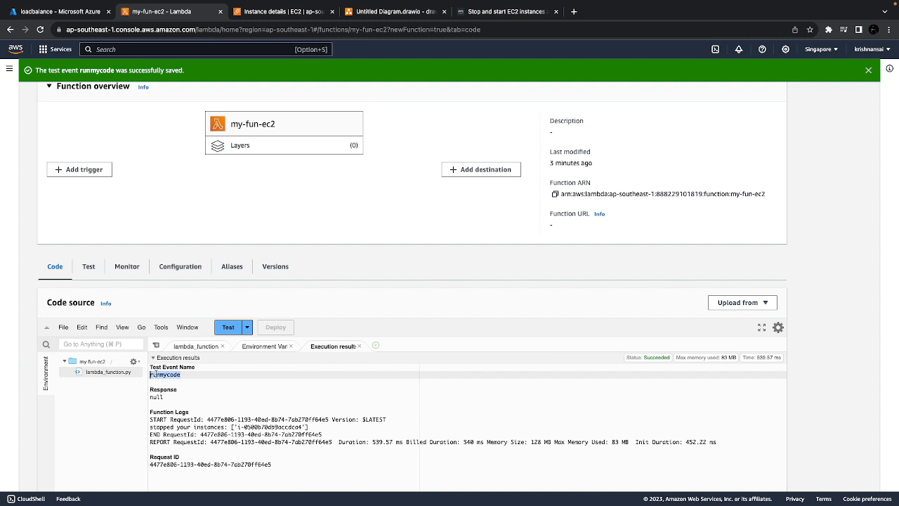
double_click(158, 420)
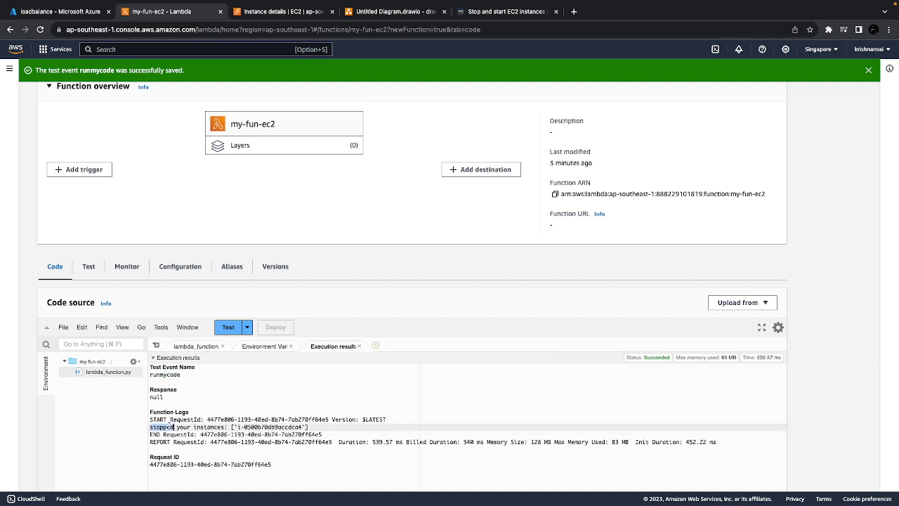
triple_click(169, 426)
click(181, 436)
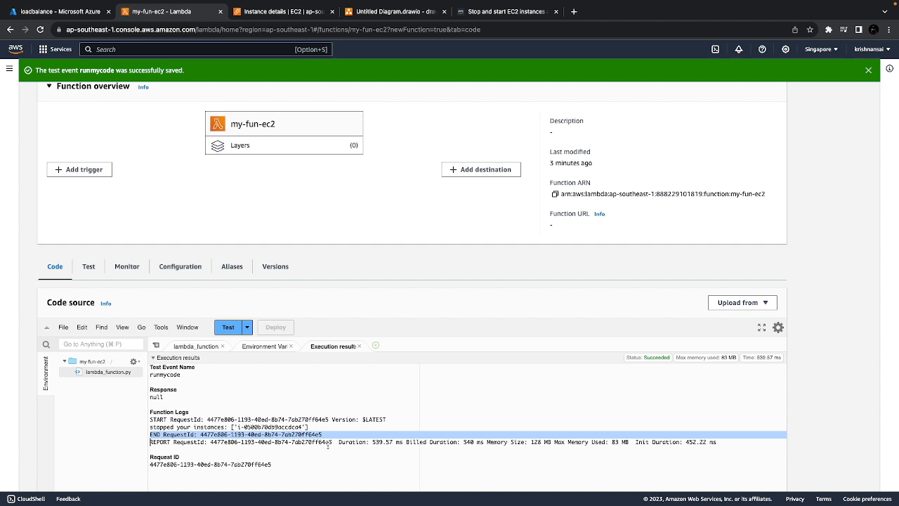
click(374, 441)
drag(374, 442, 410, 442)
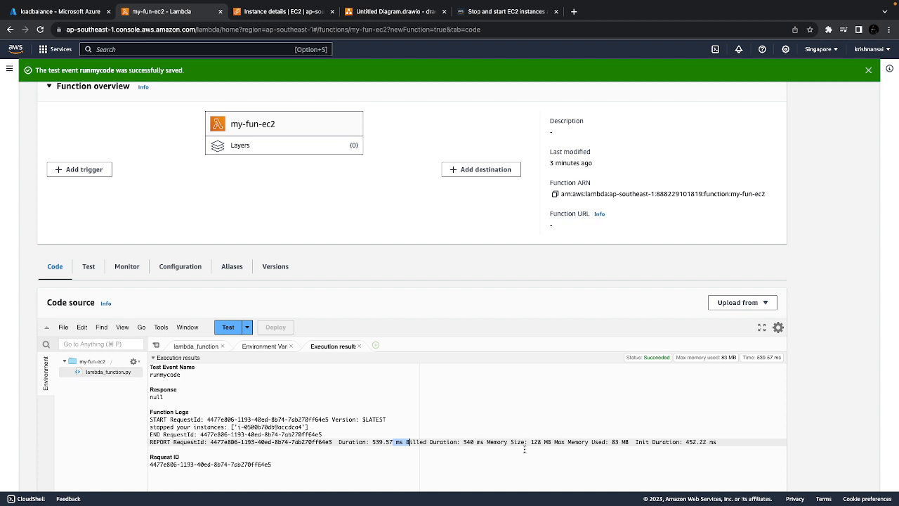
drag(531, 442, 552, 440)
click(253, 11)
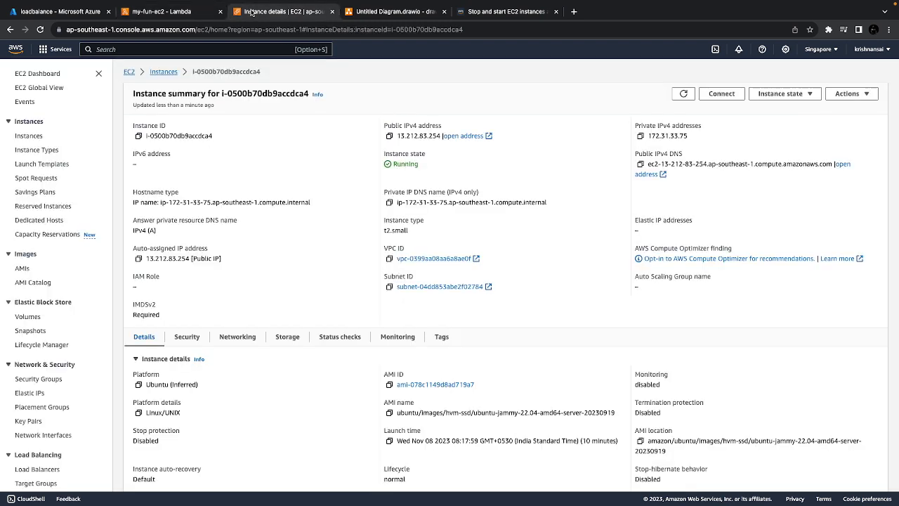
click(683, 93)
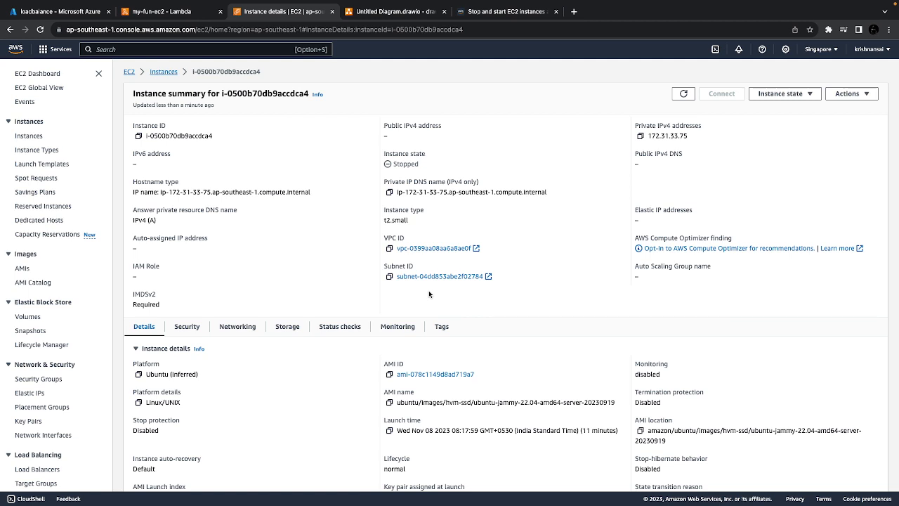
Change the stop_instances call in the function's lambda_handler to start_instances
click(168, 36)
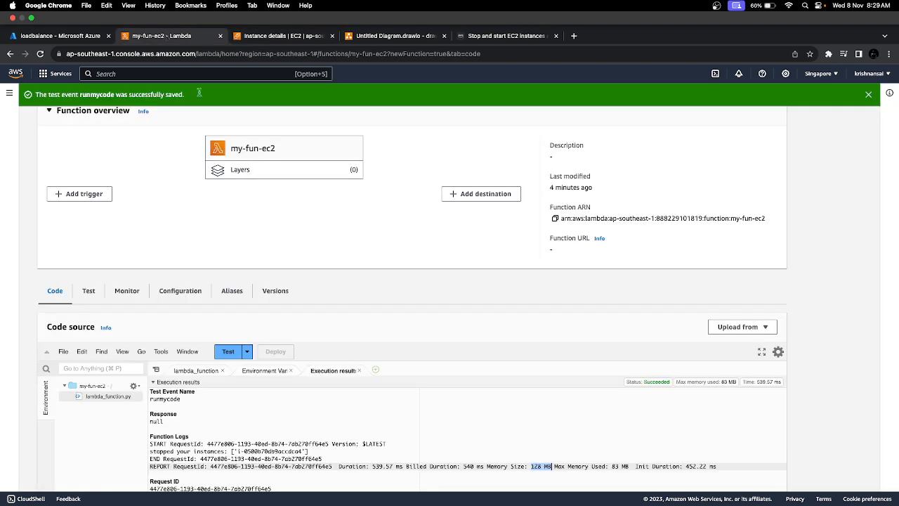
click(196, 345)
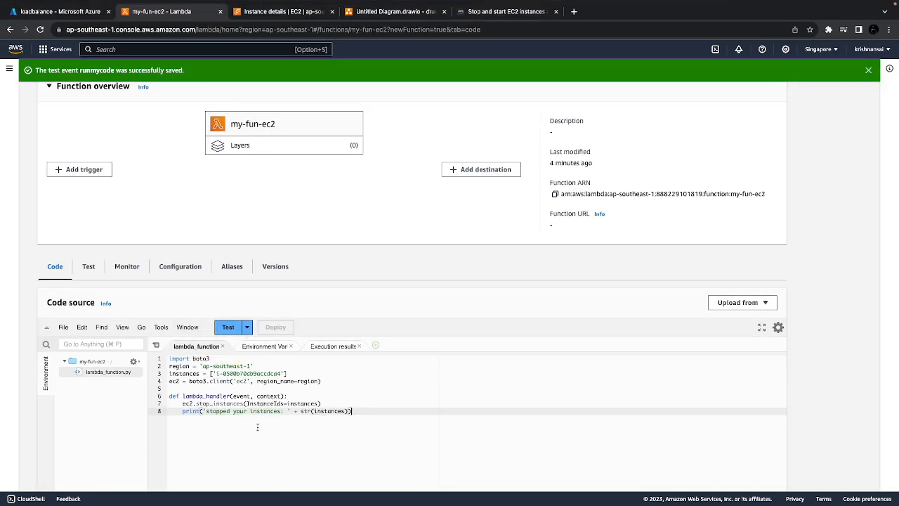
click(210, 403)
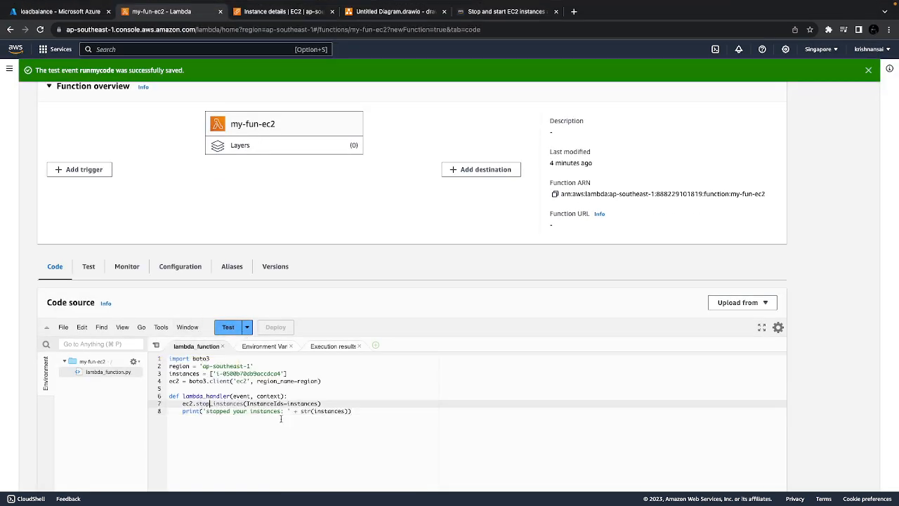
key(BackSpace)
key(BackSpace)
text(art)
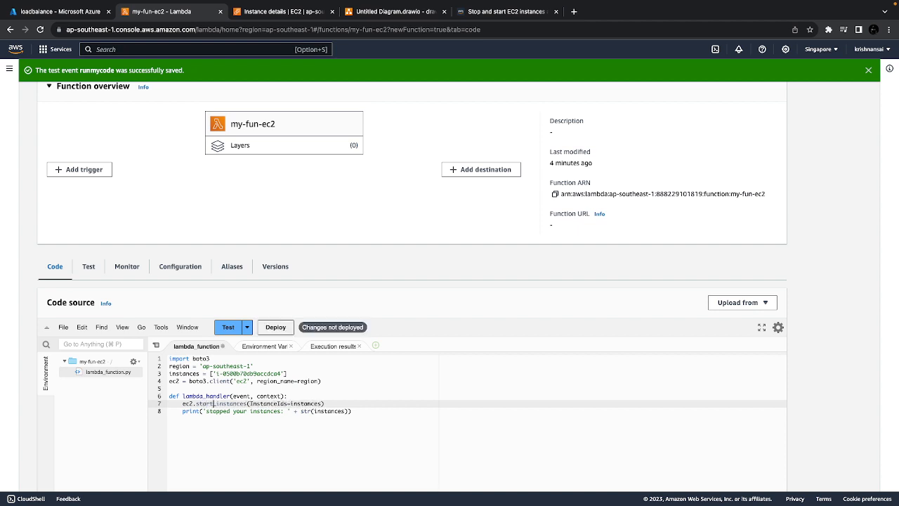
Deploy the edited function code and test it with the runmycode event
click(274, 328)
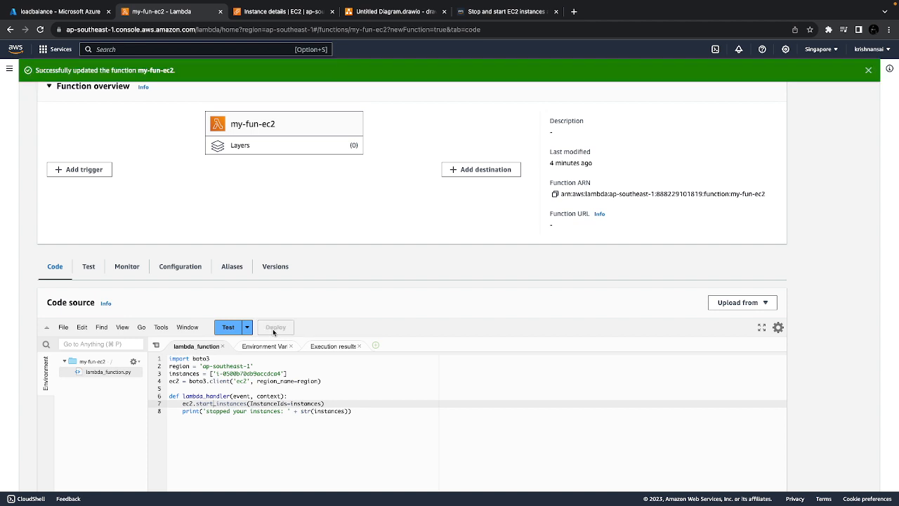
click(246, 329)
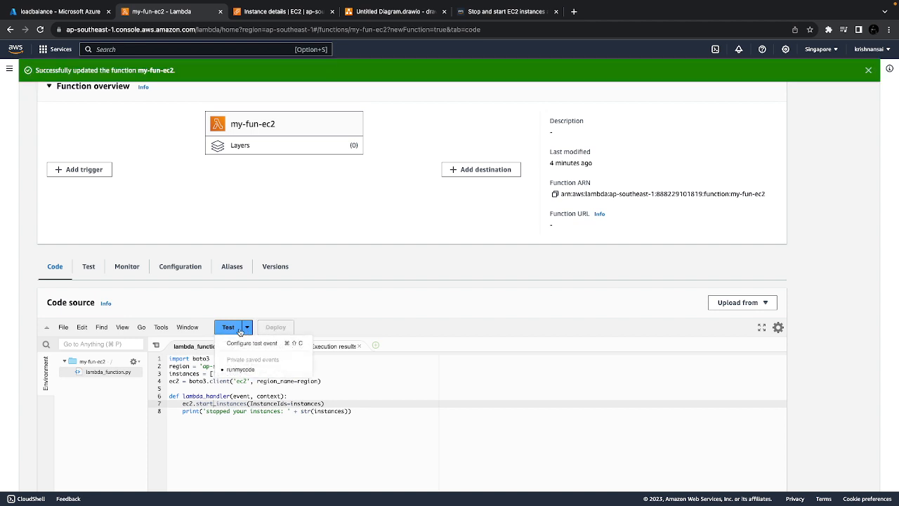
click(229, 328)
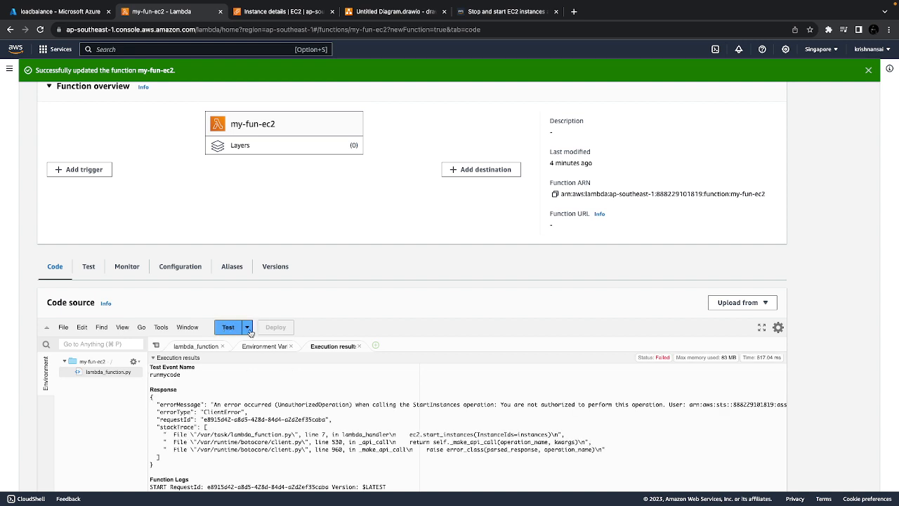
Set up a new test event for the function and name it startmyinstance
click(248, 328)
click(254, 344)
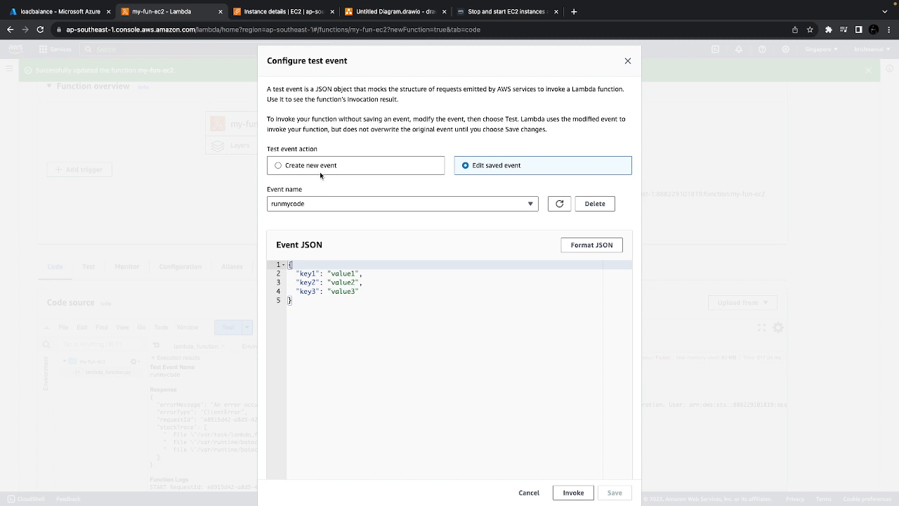
click(320, 171)
click(315, 195)
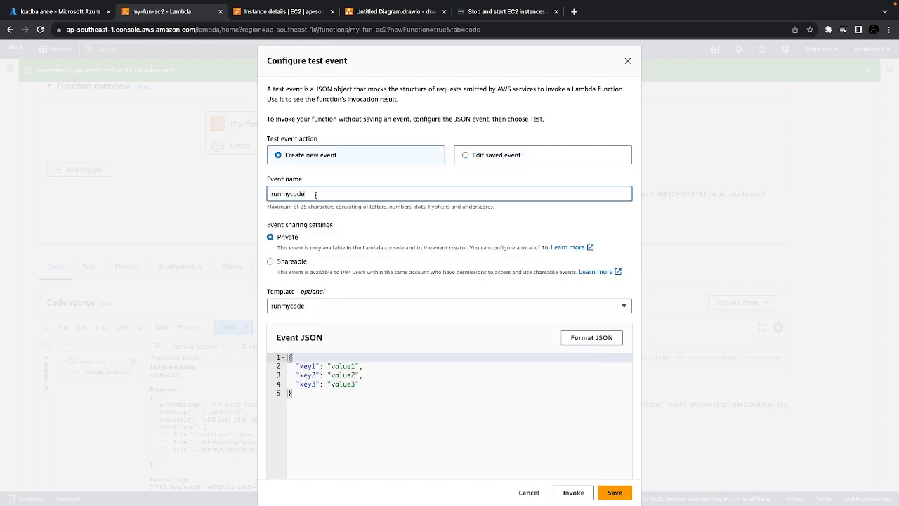
double_click(315, 194)
text(startmyinstam=)
key(BackSpace)
key(BackSpace)
text(nce)
Choose the Hello World template for the startmyinstance test event and save the event
click(323, 306)
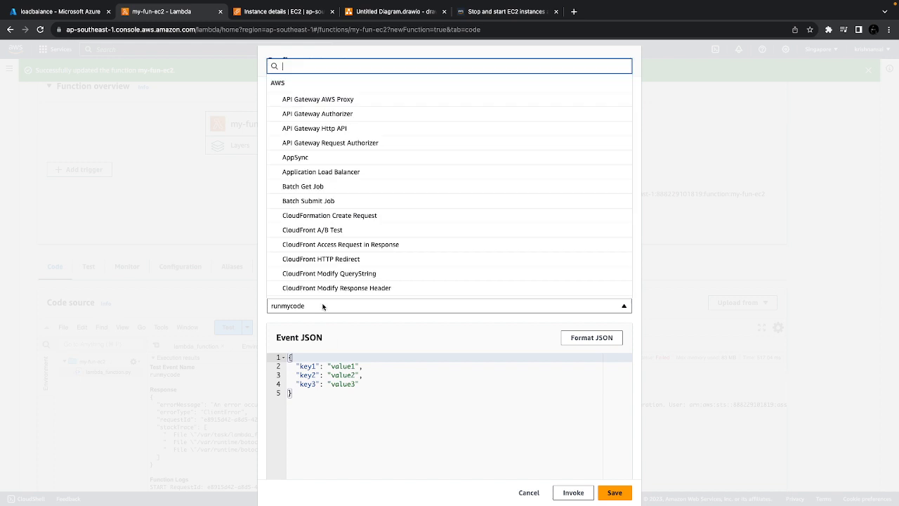
scroll(321, 232, down, 10)
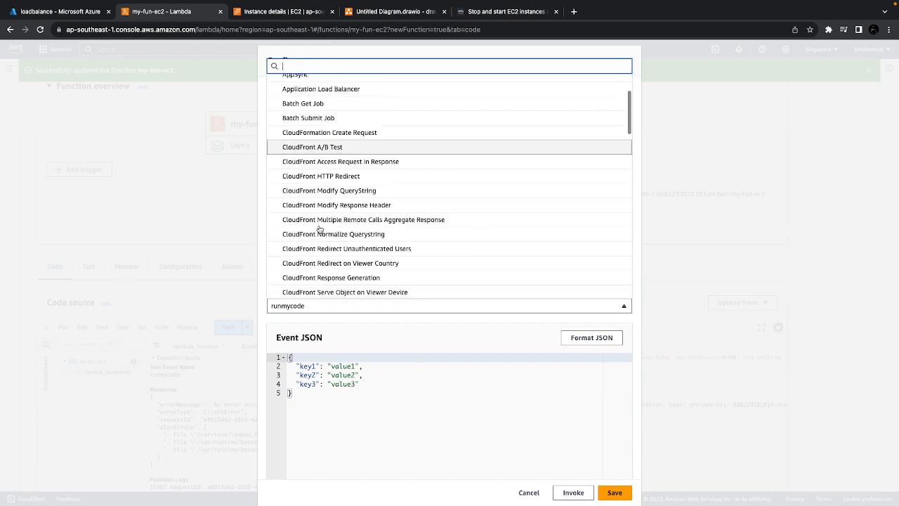
scroll(320, 229, down, 2)
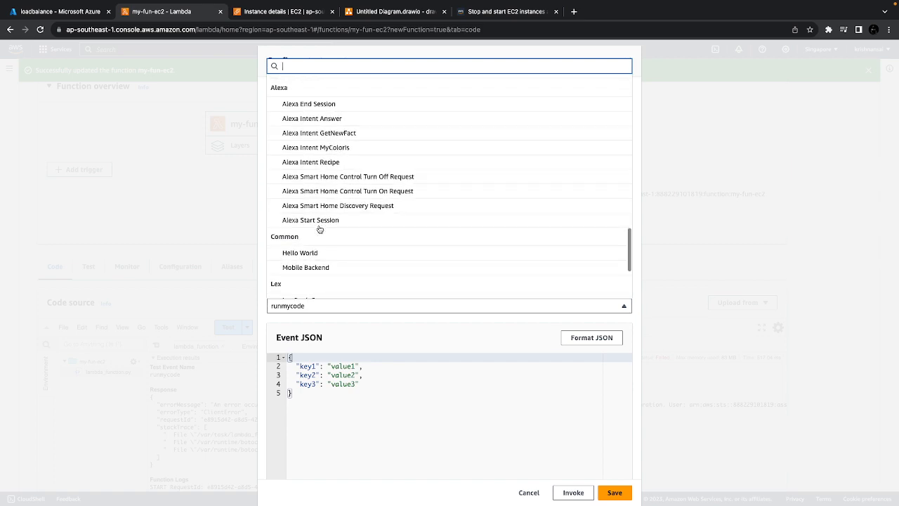
click(316, 252)
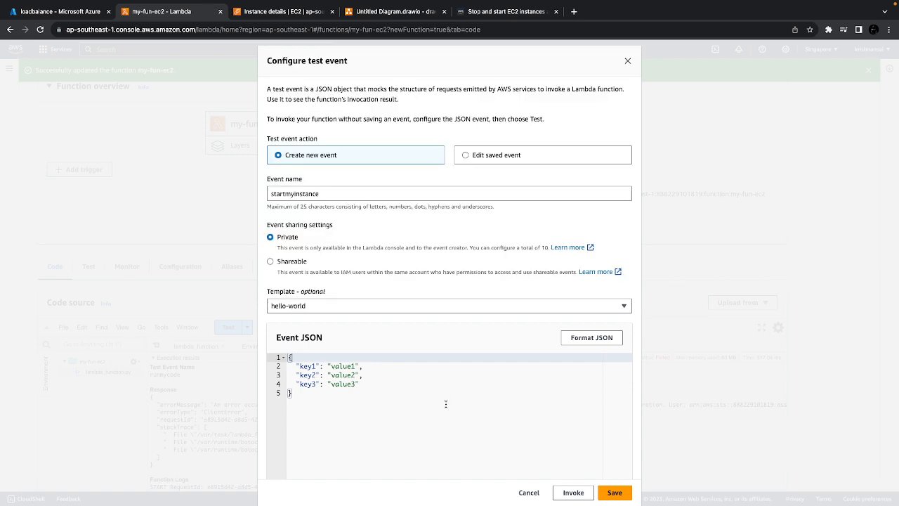
click(615, 492)
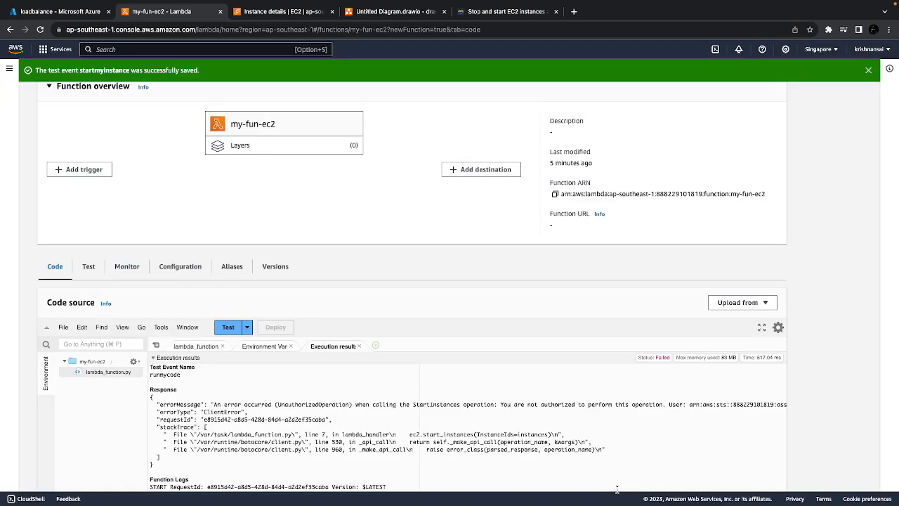
Run the function with the startmyinstance test event and refresh the EC2 instance summary to check the instance's state
click(247, 328)
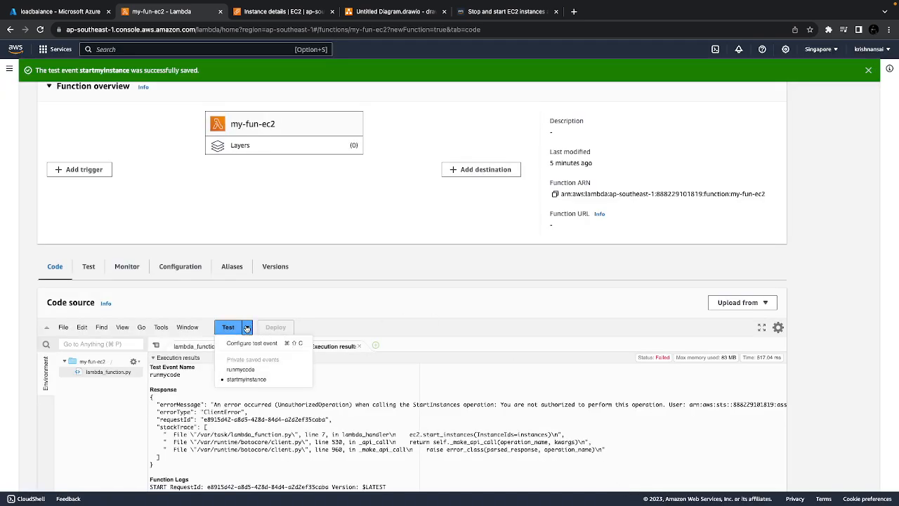
click(244, 380)
click(232, 327)
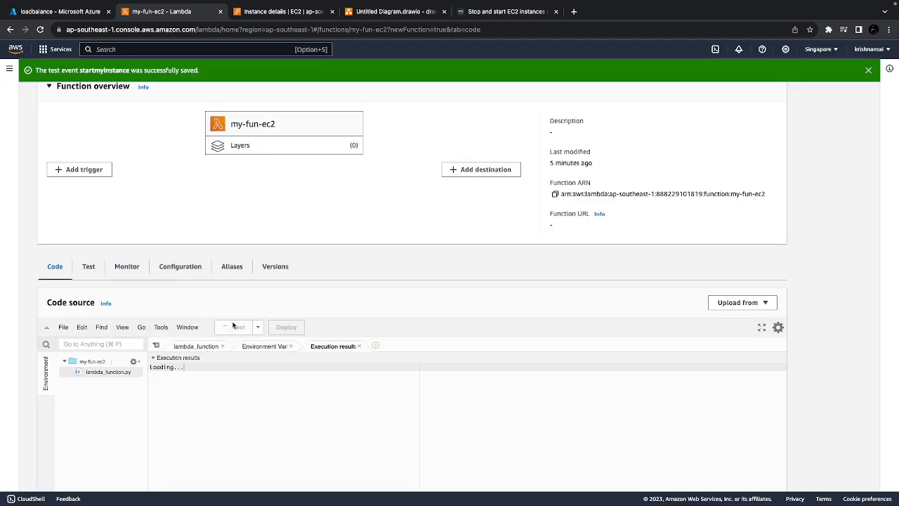
click(290, 12)
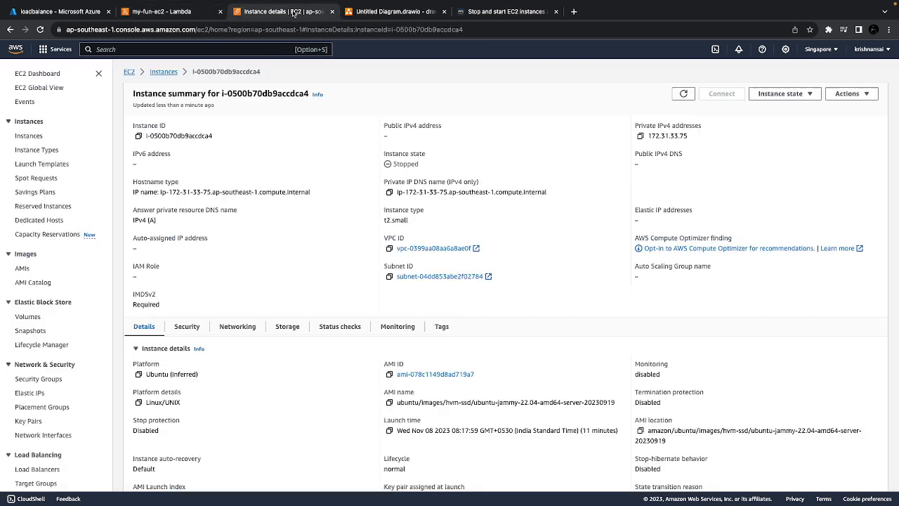
click(684, 93)
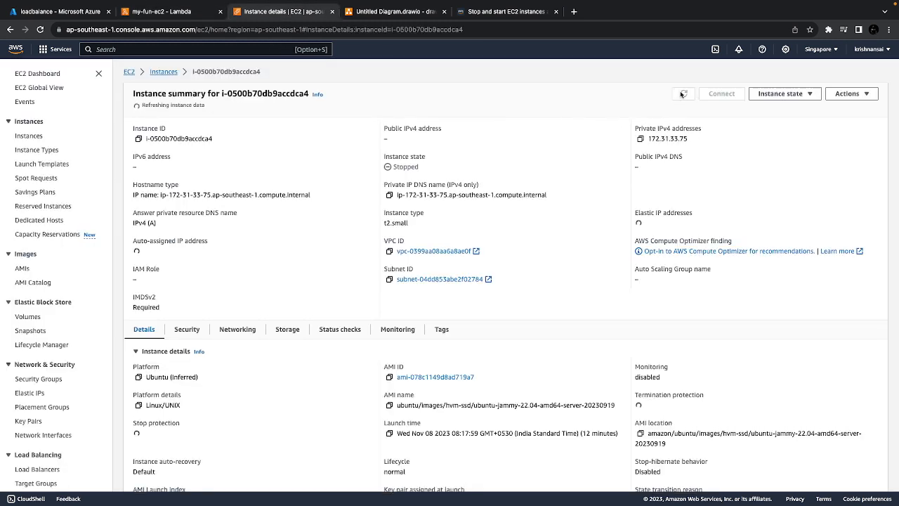
Return to the my-fun-ec2 function and review the startmyinstance execution results and the lambda_function code
click(176, 12)
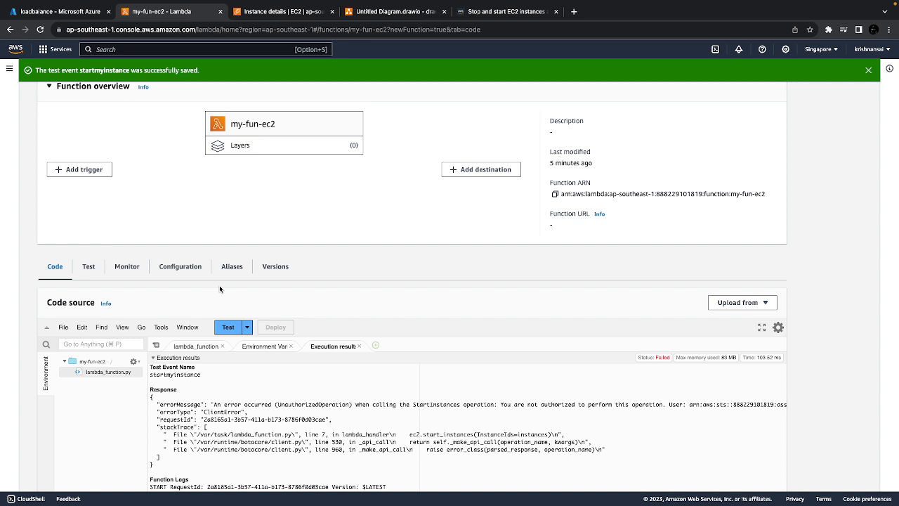
click(184, 347)
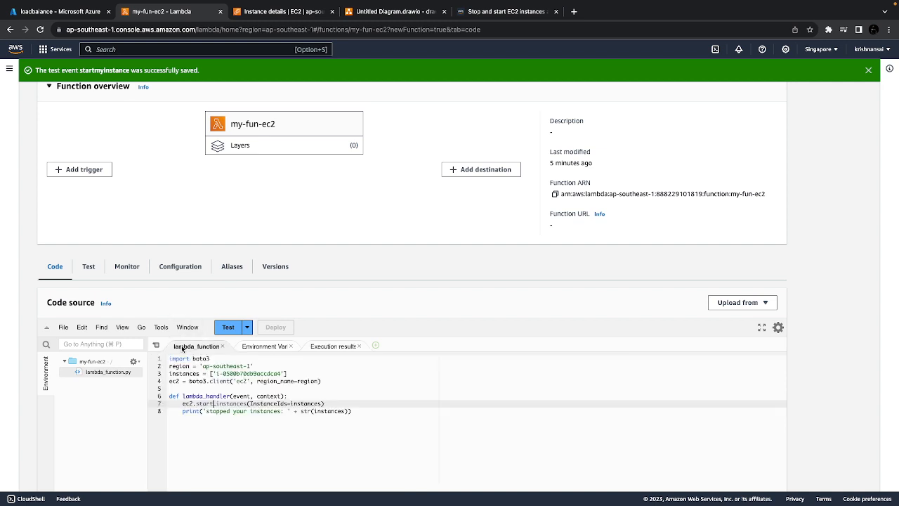
click(230, 455)
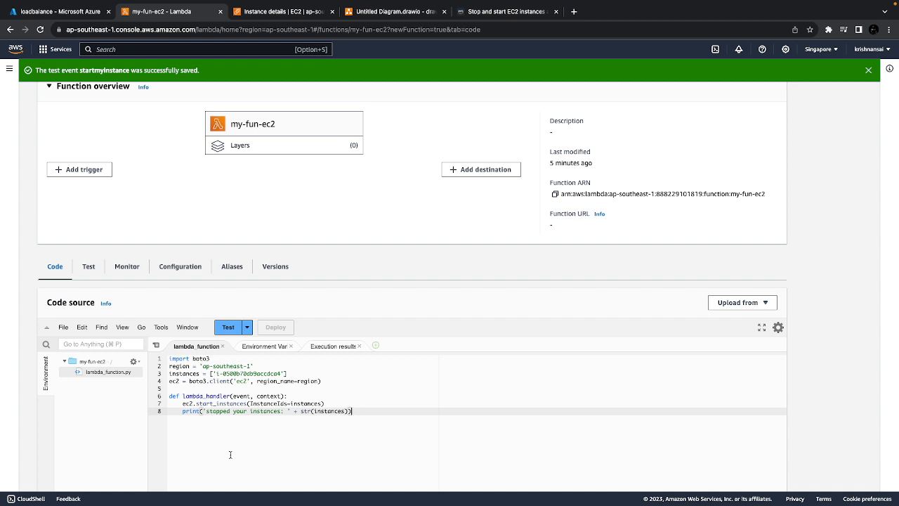
click(365, 11)
click(311, 245)
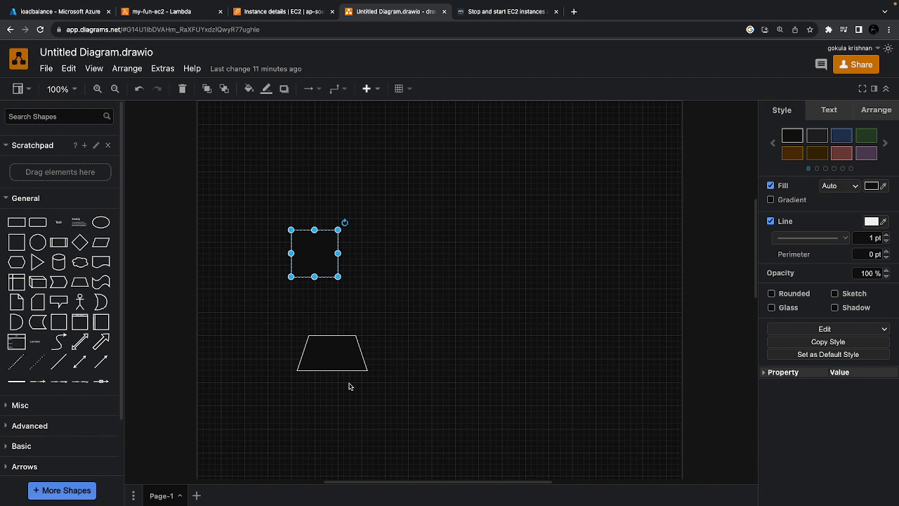
mouse_move(33, 2)
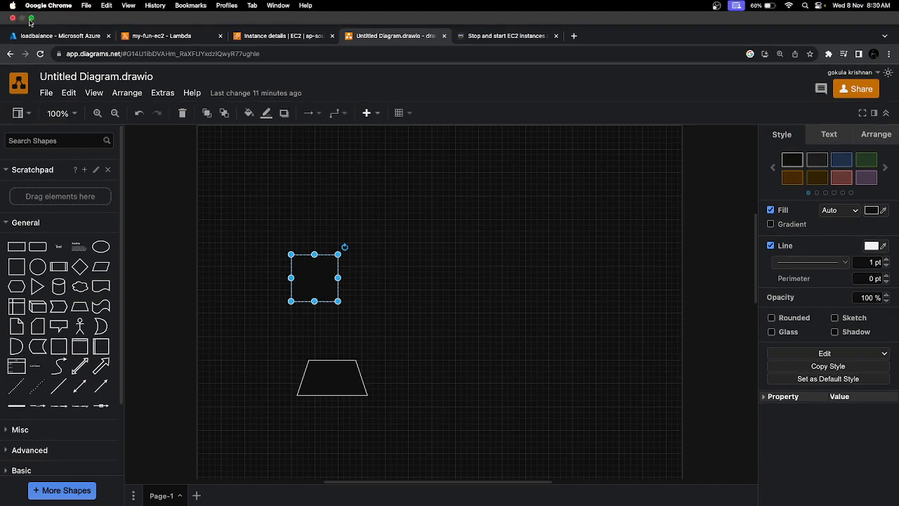
click(32, 18)
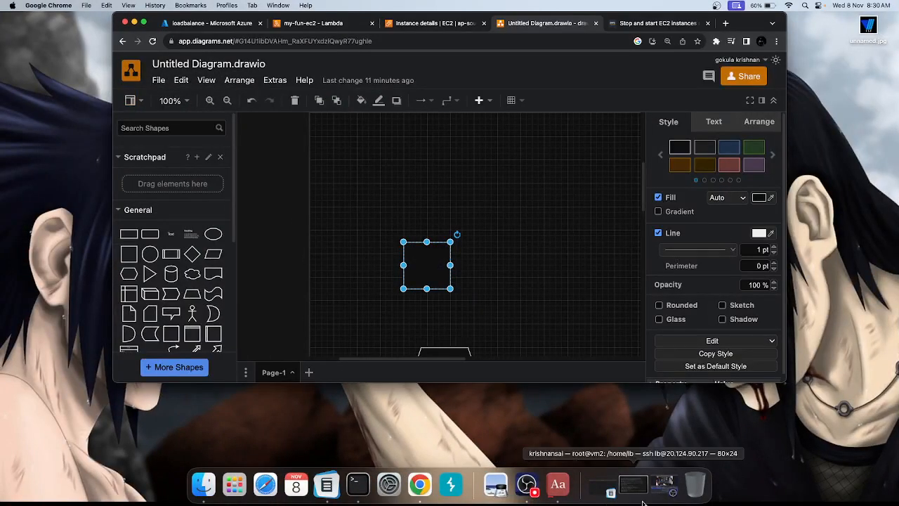
click(661, 499)
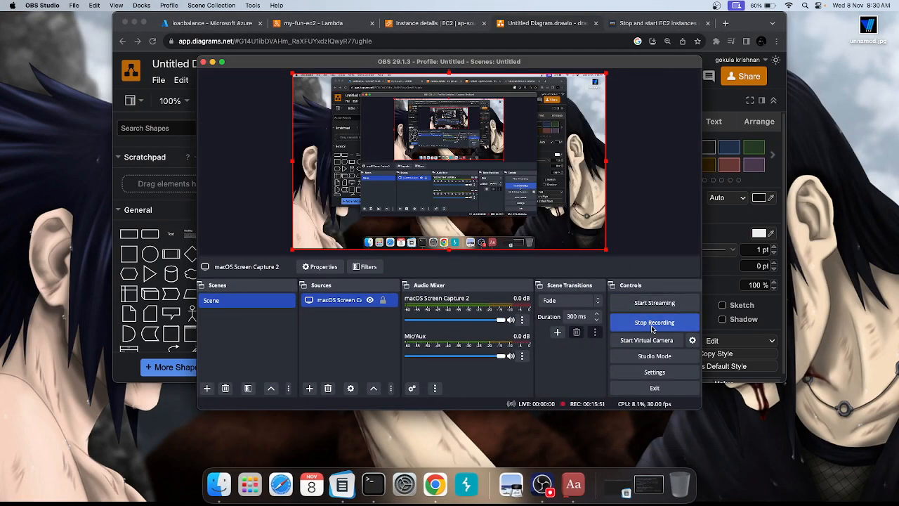